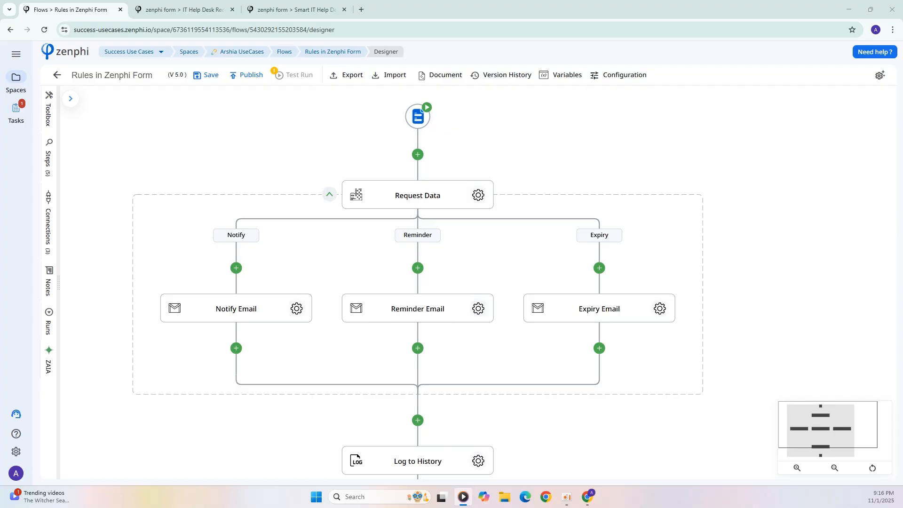
# Review the published IT Help Desk Request Form from the name question through to the Urgency options.
pyautogui.click(190, 10)
pyautogui.scroll(-4, 272, 197)
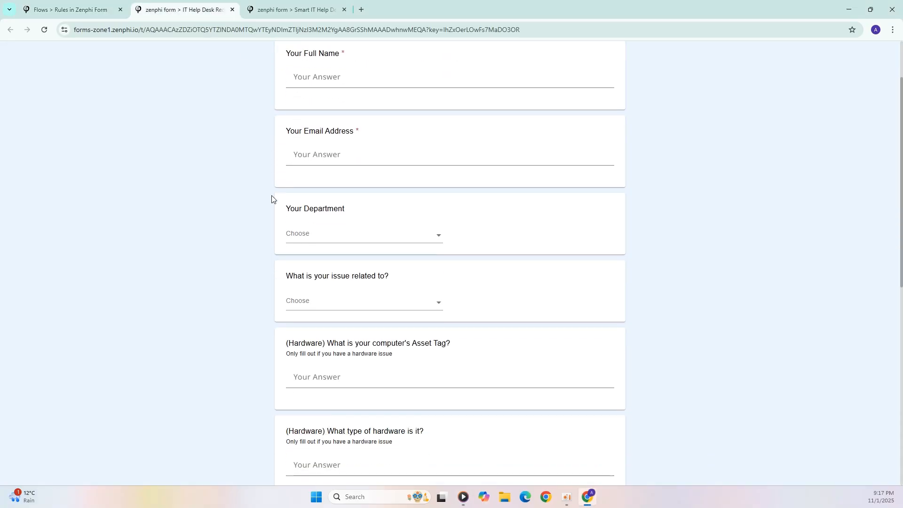
pyautogui.scroll(-6, 271, 199)
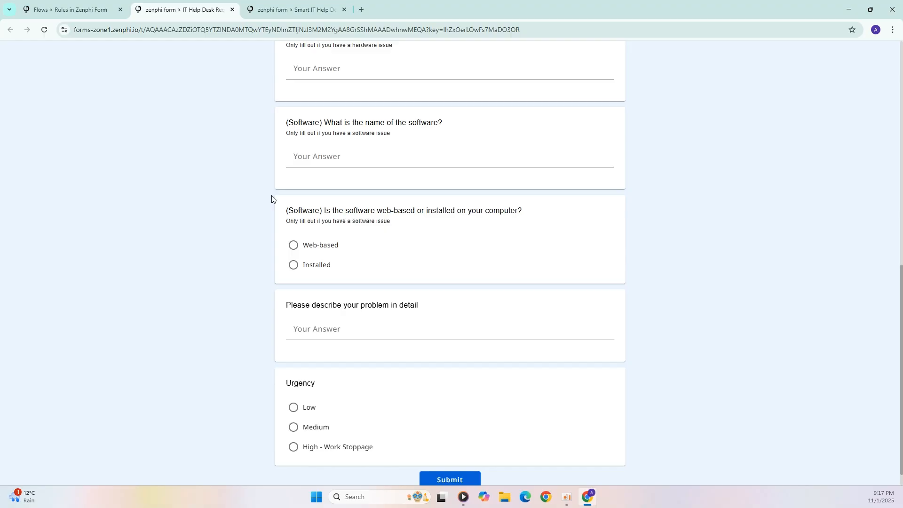
pyautogui.scroll(10, 272, 198)
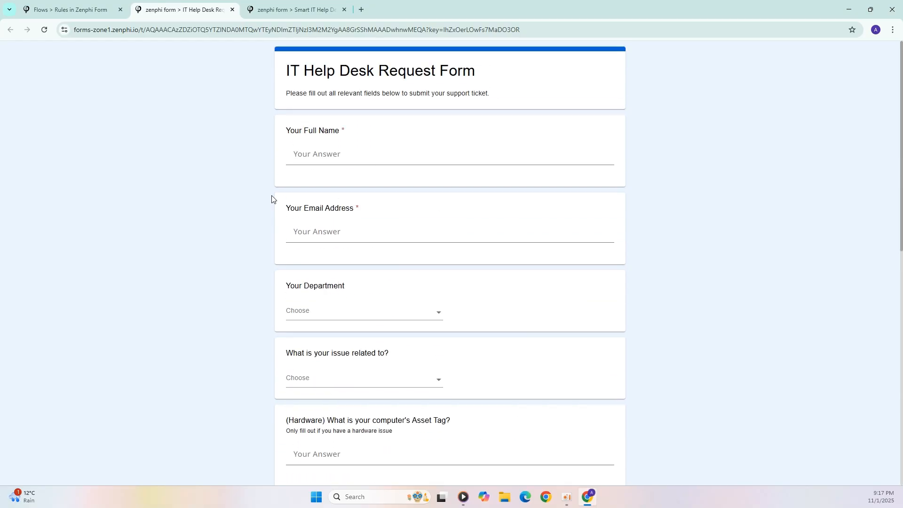
# Return to the Rules in Zenphi Form flow and open the Request Data step's form builder to view its questions.
pyautogui.click(84, 10)
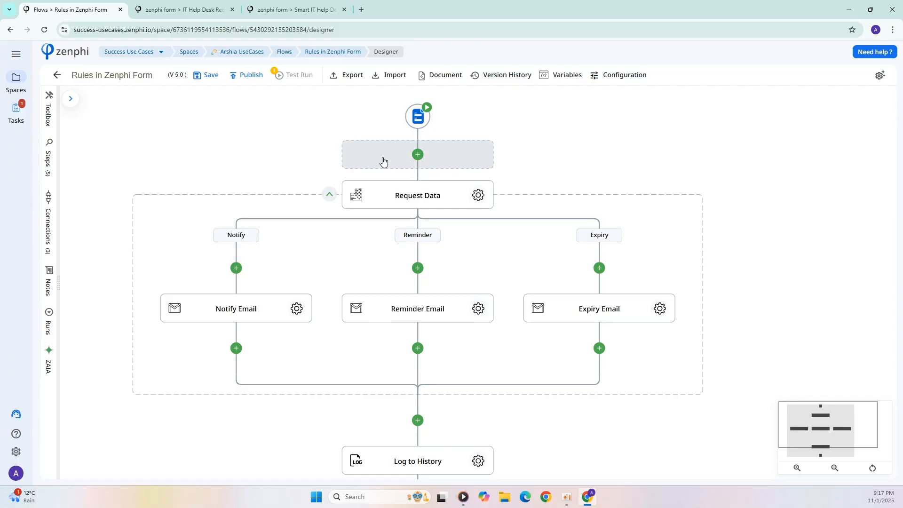
pyautogui.click(484, 194)
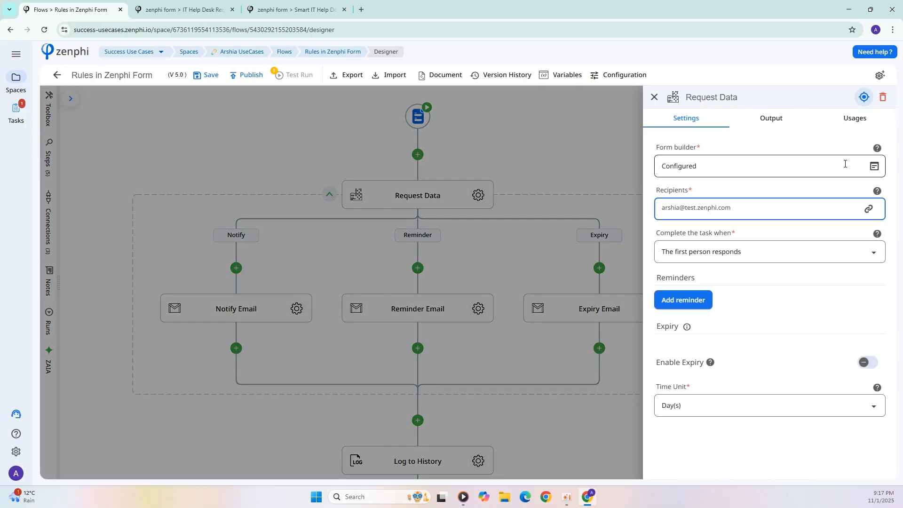
pyautogui.click(872, 165)
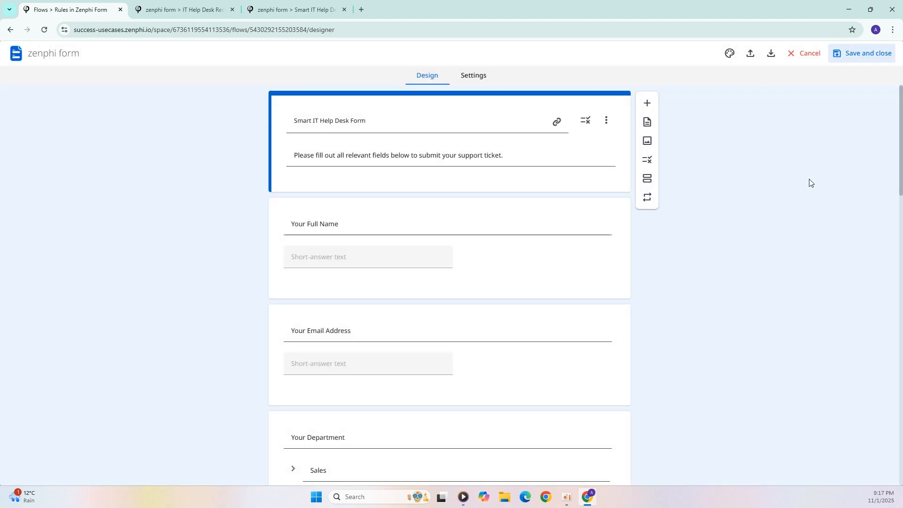
pyautogui.scroll(-3, 775, 113)
pyautogui.scroll(3, 775, 113)
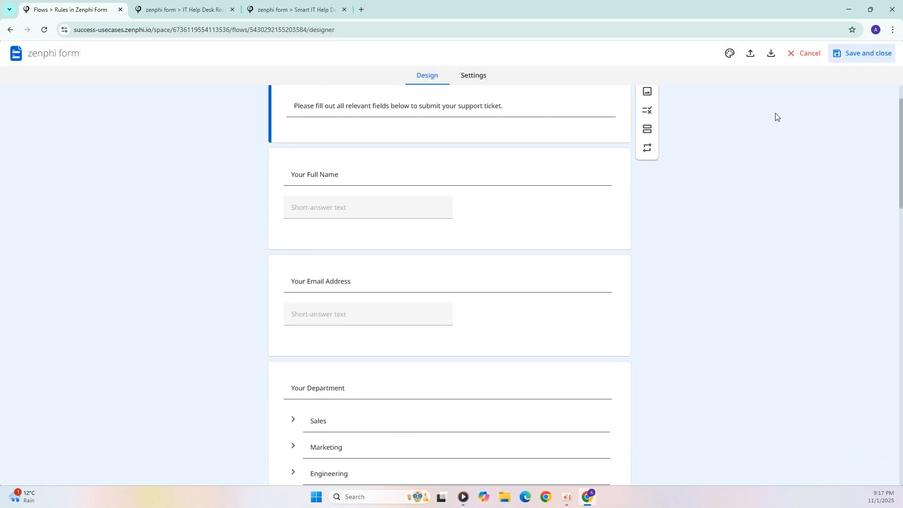
# Examine the rules for section 1 and the blank new-rule setup, leaving both without saving.
pyautogui.click(648, 161)
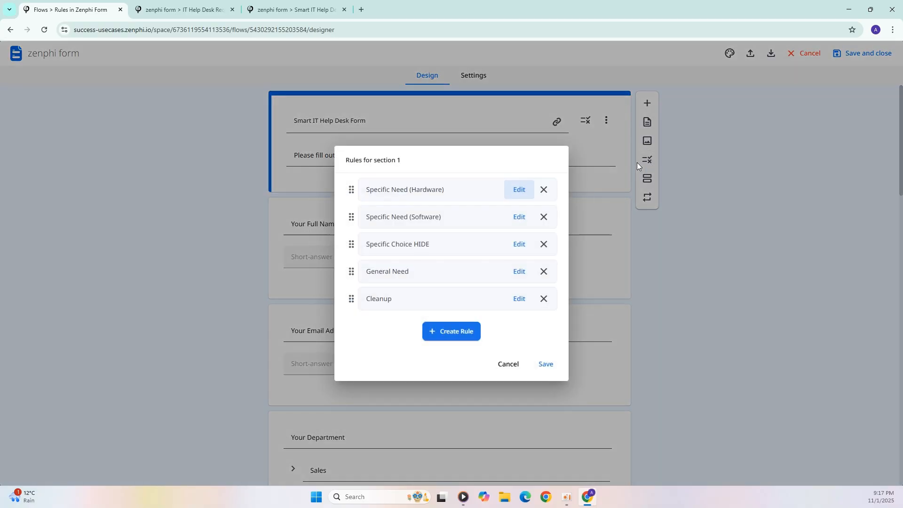
pyautogui.click(463, 332)
pyautogui.click(518, 319)
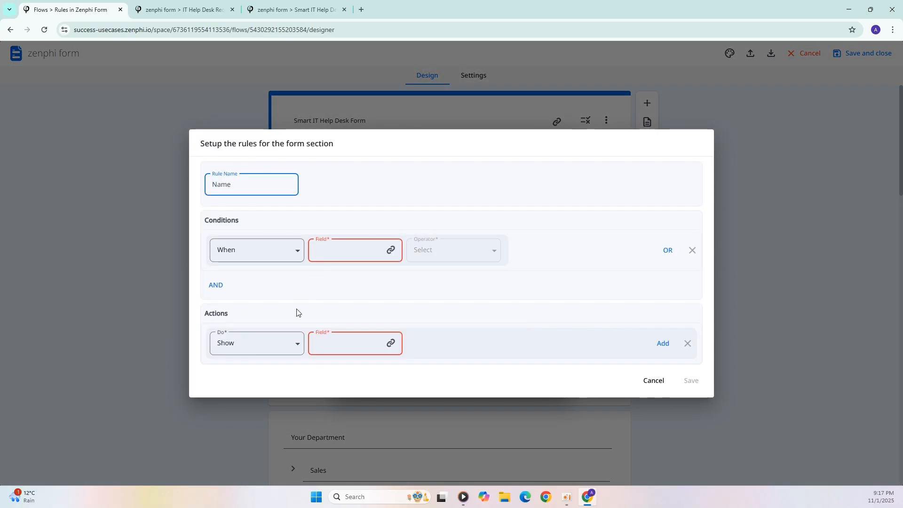
pyautogui.click(646, 378)
pyautogui.click(502, 379)
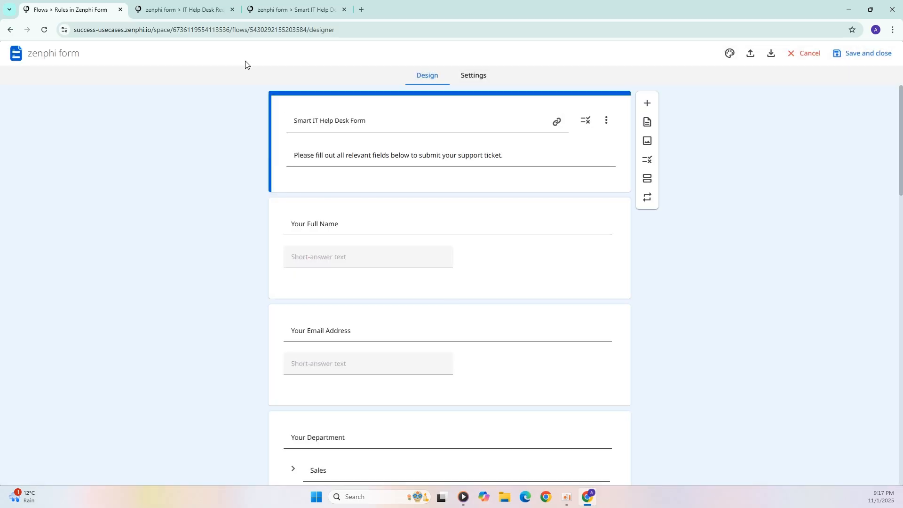
# Compare the published Smart IT Help Desk Form with the original IT Help Desk Request Form.
pyautogui.click(193, 10)
pyautogui.click(281, 9)
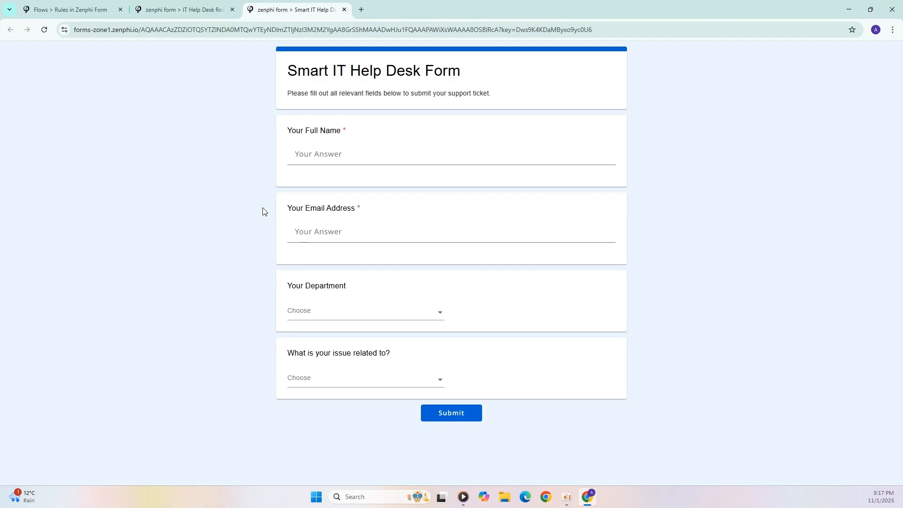
pyautogui.click(179, 8)
pyautogui.moveTo(188, 156); pyautogui.dragTo(203, 168)
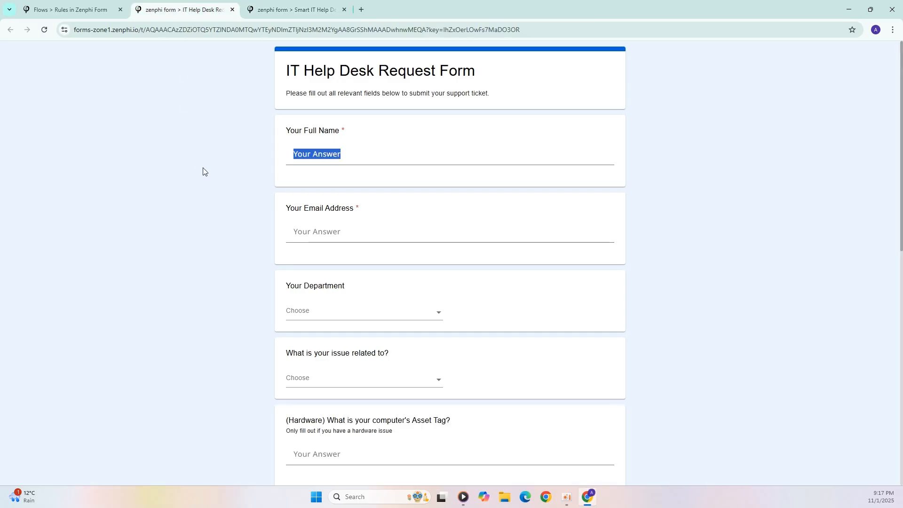
pyautogui.click(202, 170)
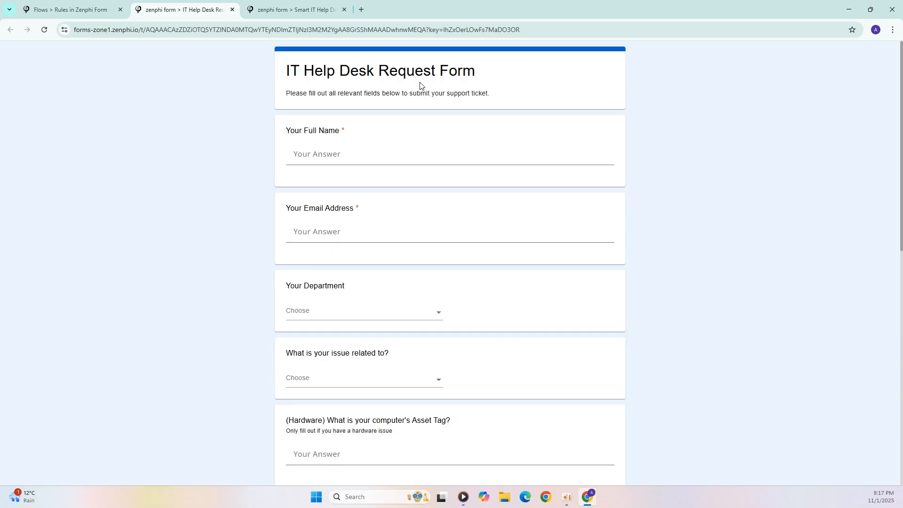
# Examine the hardware, software, problem description and Urgency questions in the IT Help Desk Request Form, including the software-only hint.
pyautogui.scroll(-1, 638, 215)
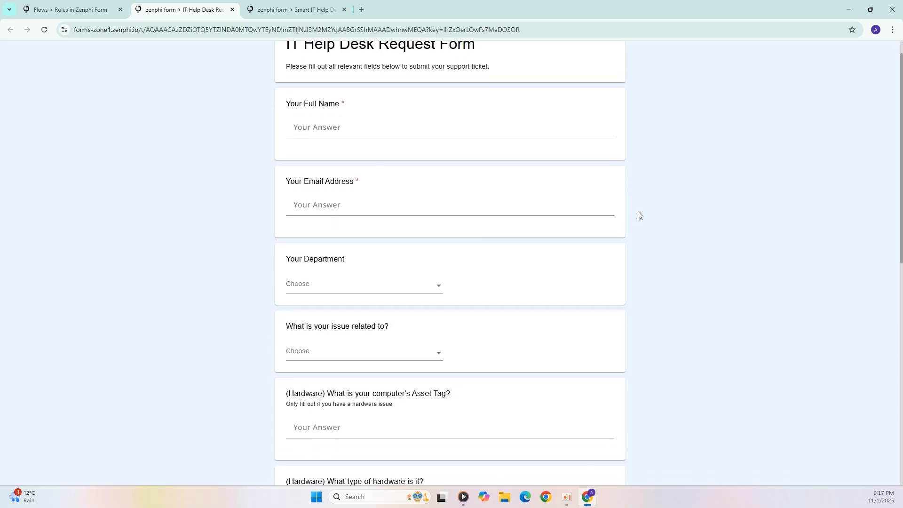
pyautogui.scroll(-2, 638, 215)
pyautogui.scroll(-1, 638, 215)
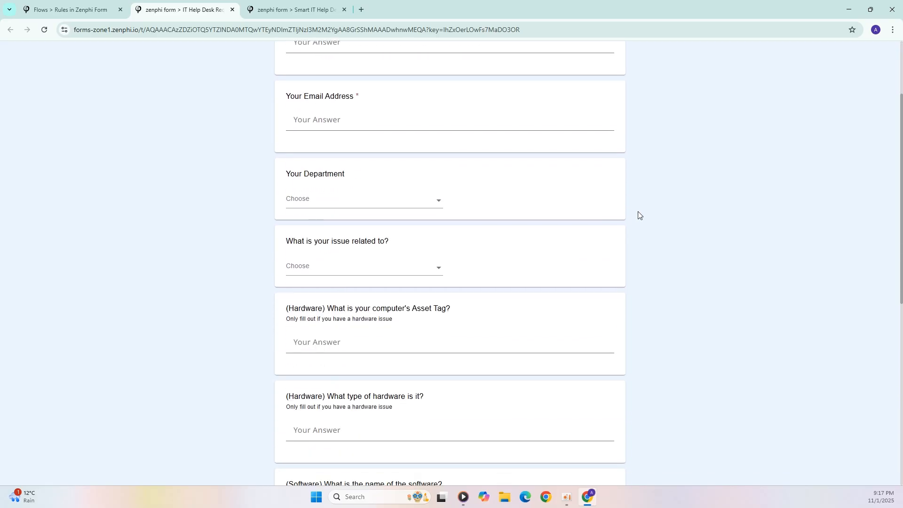
pyautogui.scroll(-1, 568, 280)
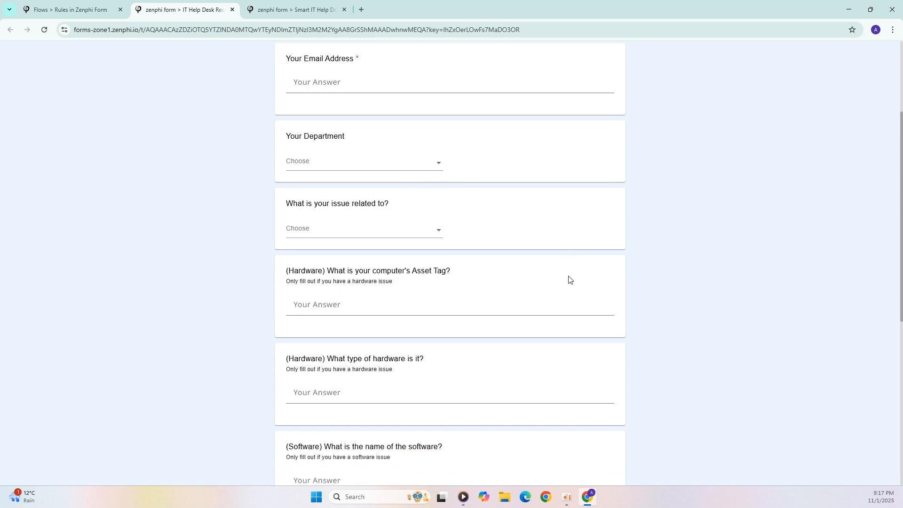
pyautogui.scroll(-3, 568, 279)
pyautogui.scroll(-1, 568, 280)
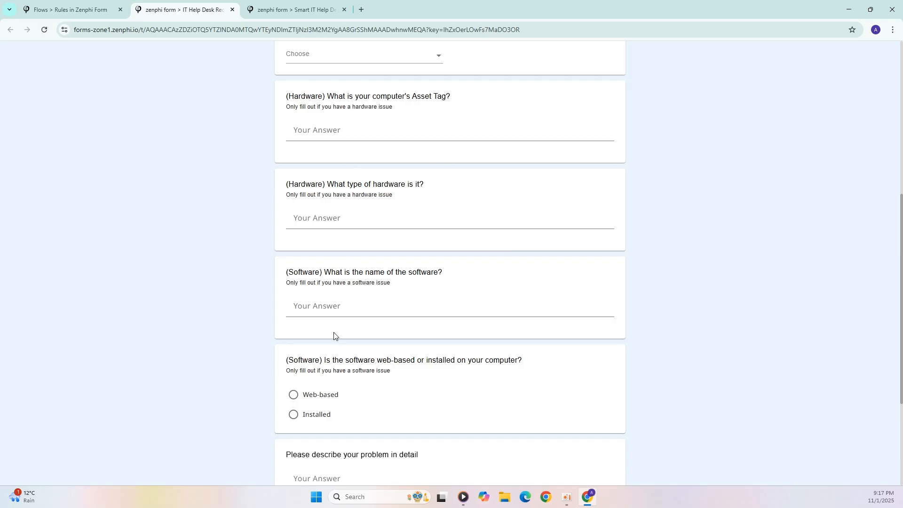
pyautogui.scroll(-1, 333, 335)
pyautogui.scroll(-1, 404, 376)
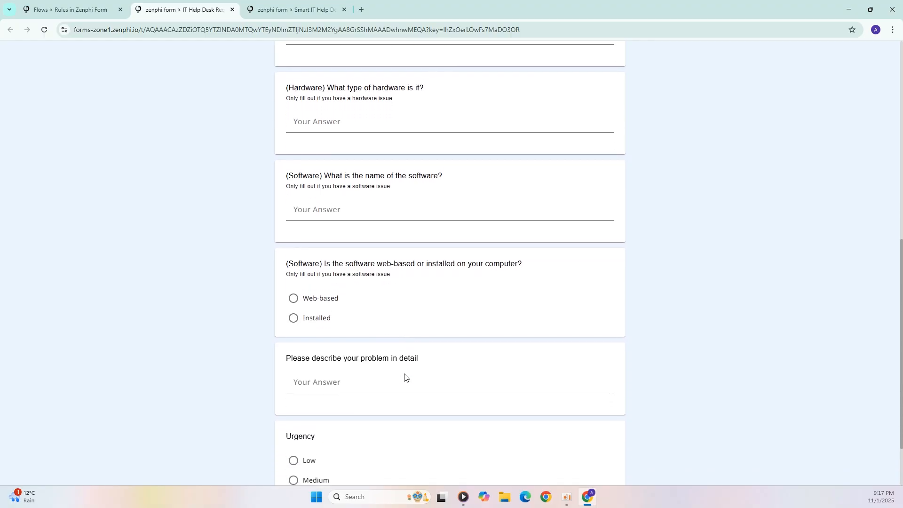
pyautogui.moveTo(395, 274); pyautogui.dragTo(283, 274)
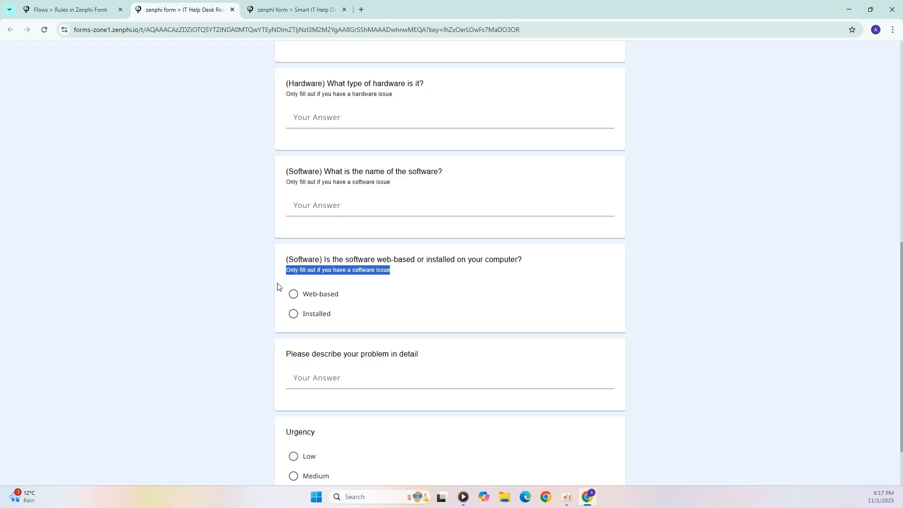
pyautogui.click(277, 287)
pyautogui.scroll(-2, 306, 367)
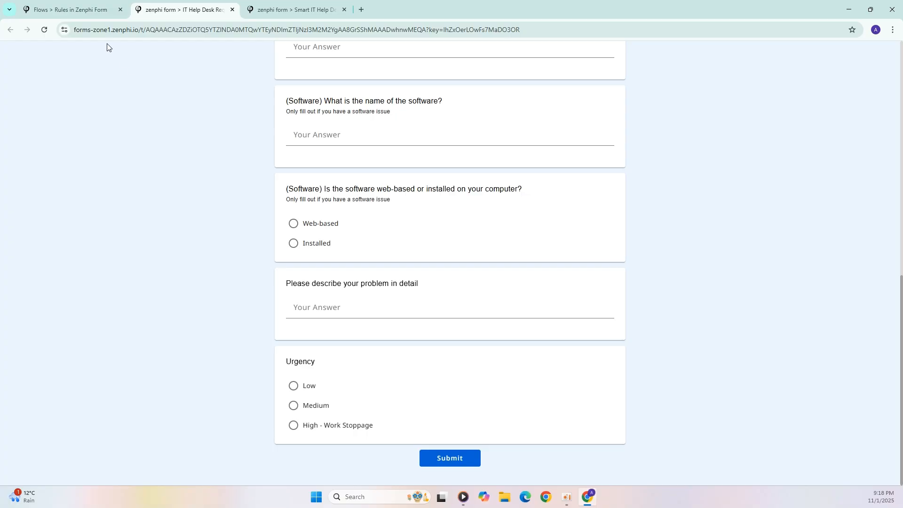
# In the Smart IT Help Desk Form, choose Software as the issue type, view the follow-up questions, and clear the choice.
pyautogui.click(282, 10)
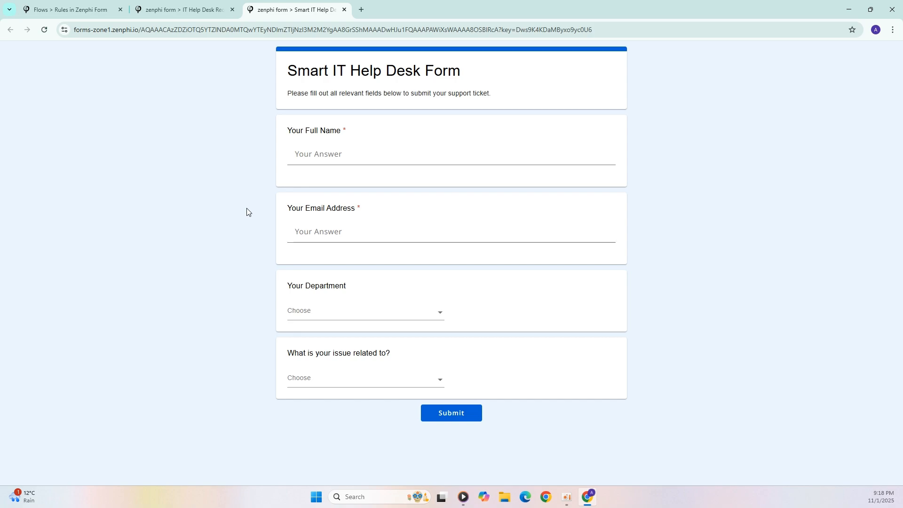
pyautogui.click(381, 378)
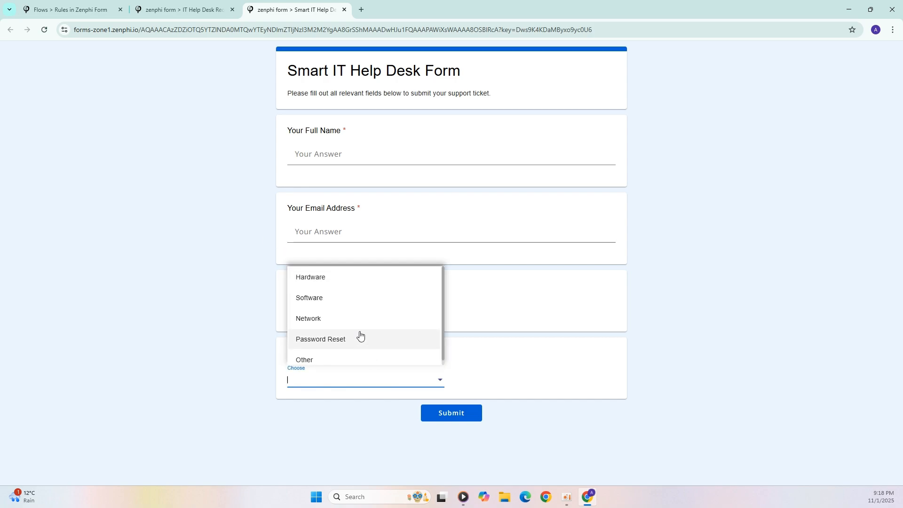
pyautogui.click(339, 300)
pyautogui.scroll(-3, 372, 345)
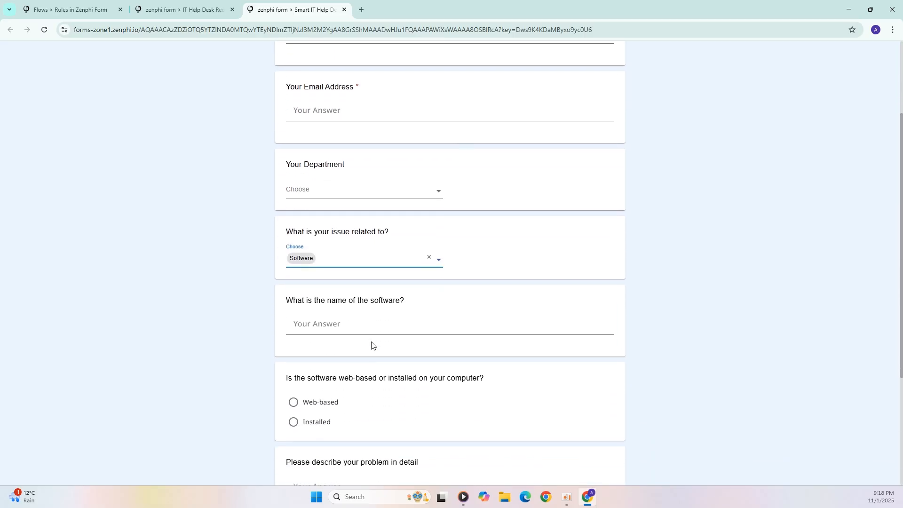
pyautogui.click(430, 258)
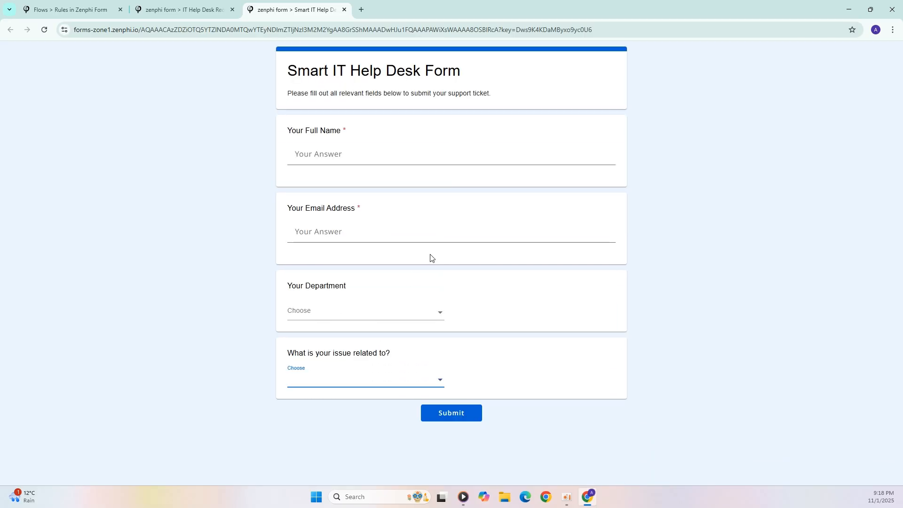
# Go back to the zenphi form builder and close it without saving, returning to the flow designer.
pyautogui.click(88, 10)
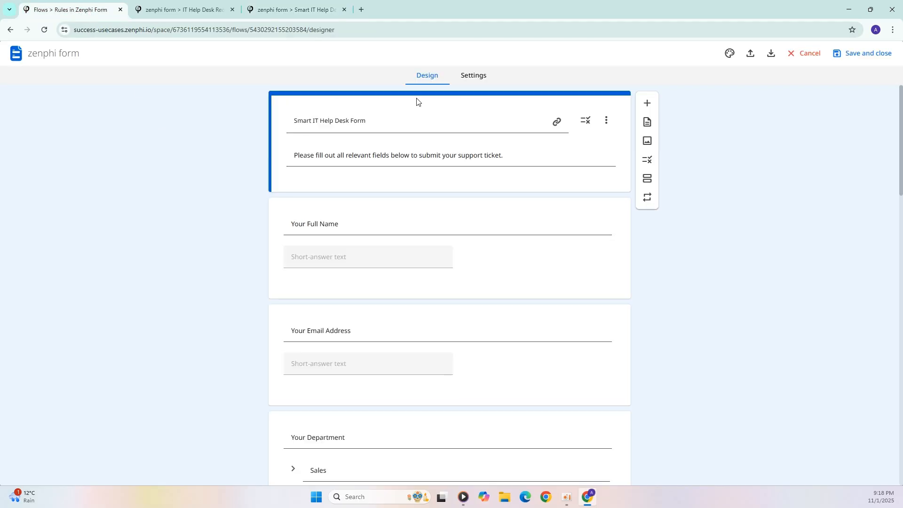
pyautogui.click(798, 60)
pyautogui.click(531, 270)
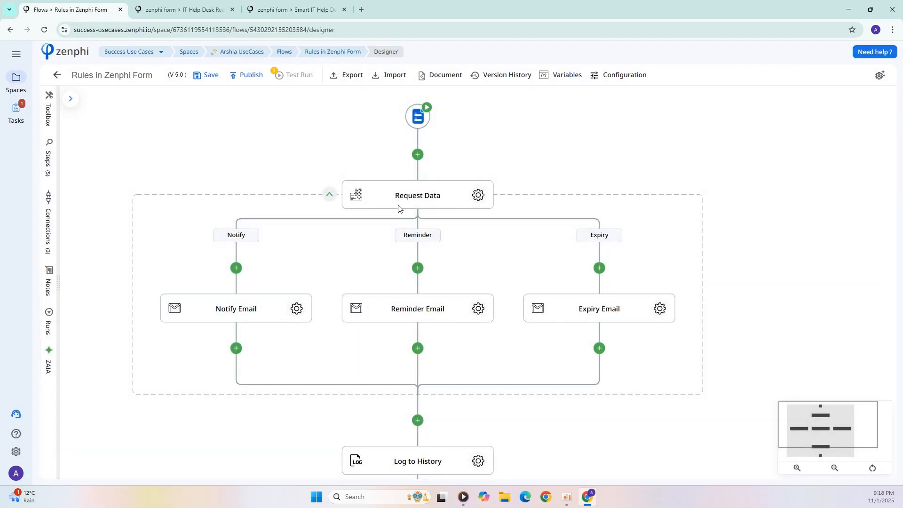
# Review the settings of the Request Data step and the subject and body of the Notify Email step.
pyautogui.click(479, 196)
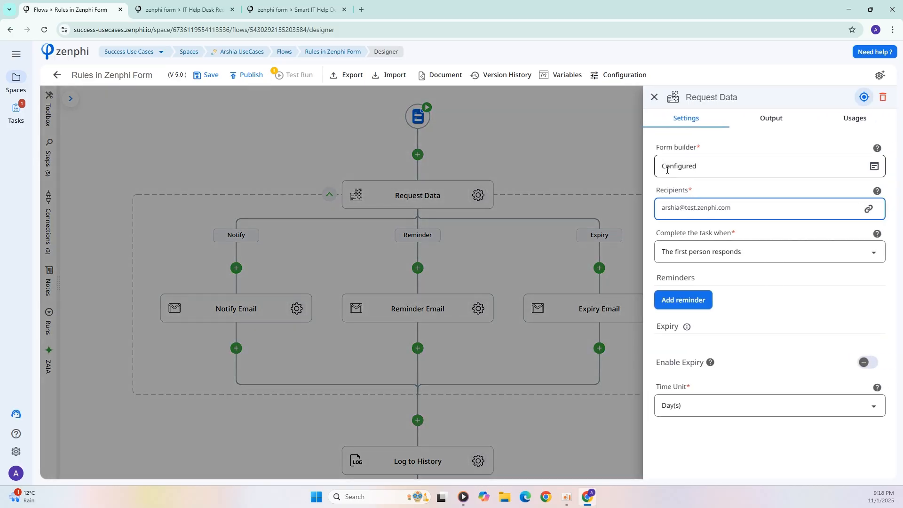
pyautogui.click(452, 264)
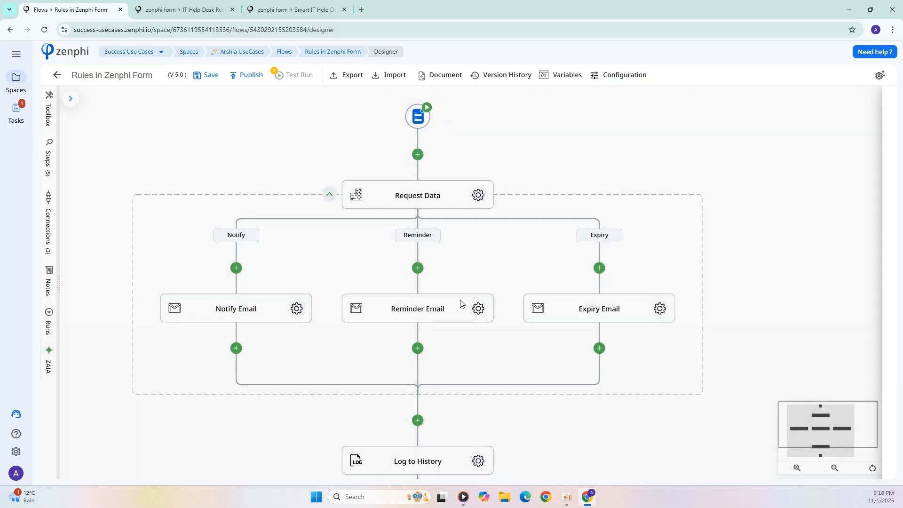
pyautogui.moveTo(498, 389); pyautogui.dragTo(489, 311)
pyautogui.click(287, 229)
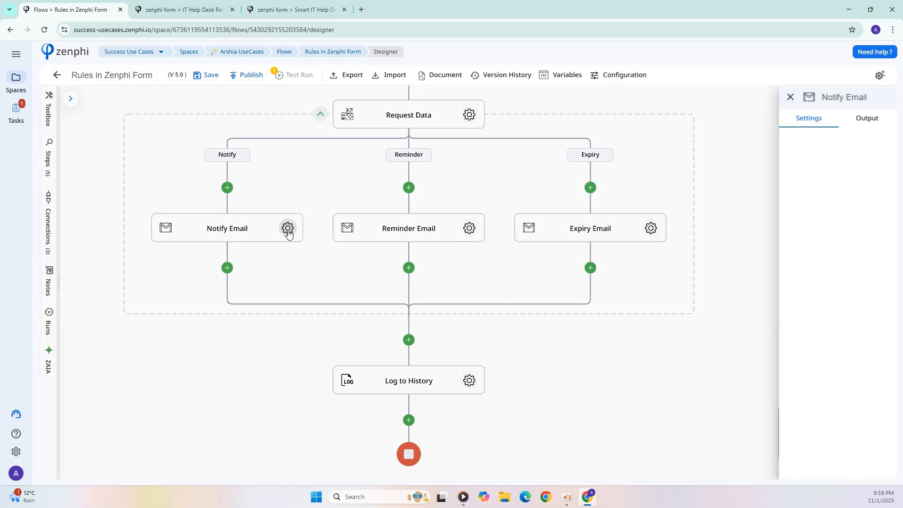
pyautogui.scroll(-4, 718, 267)
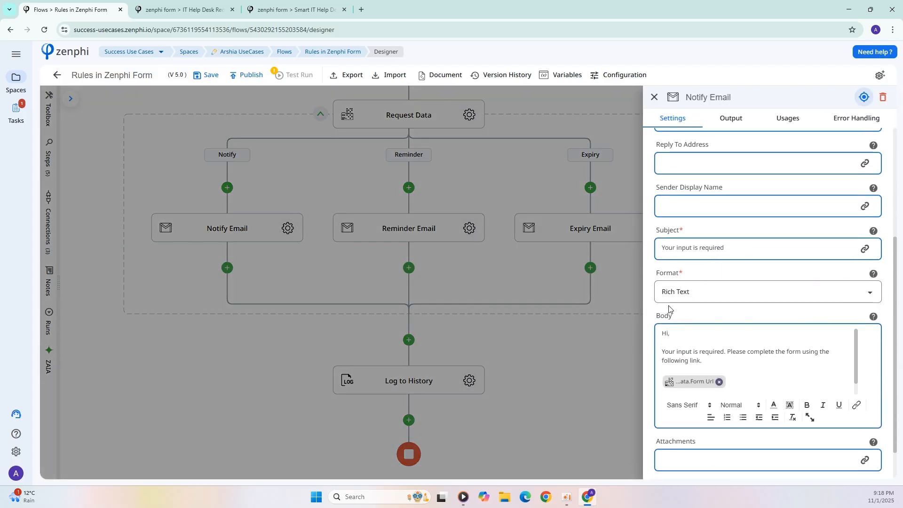
pyautogui.click(578, 370)
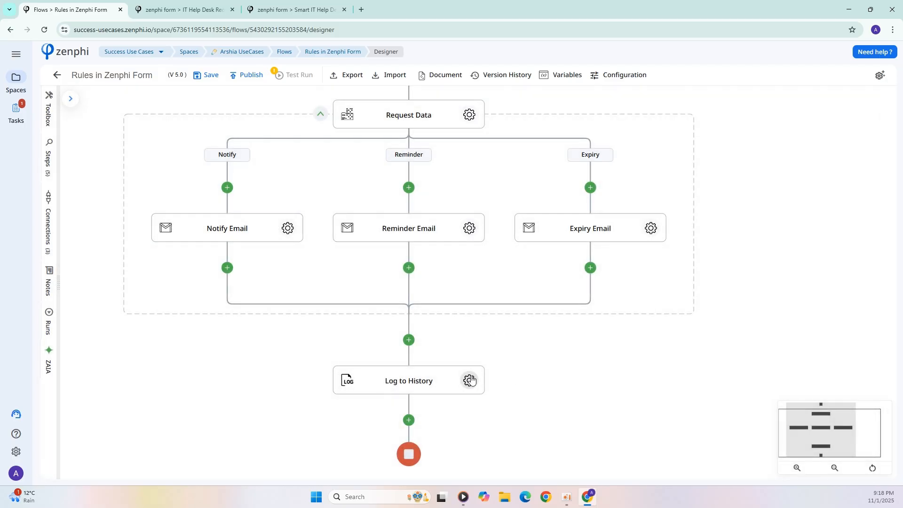
# Insert the form trigger's "(Software) Is the software web-based or installed on your computer?" token into the Log to History message.
pyautogui.click(469, 380)
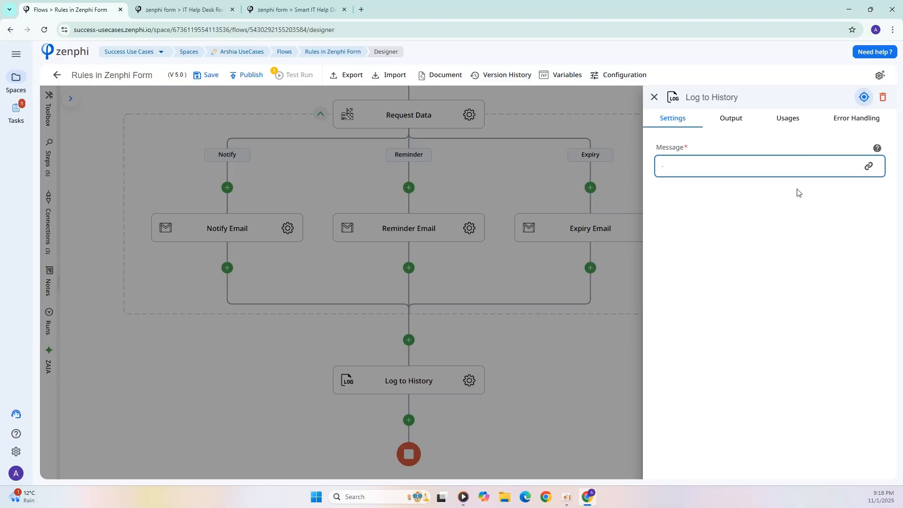
pyautogui.click(868, 166)
pyautogui.click(578, 173)
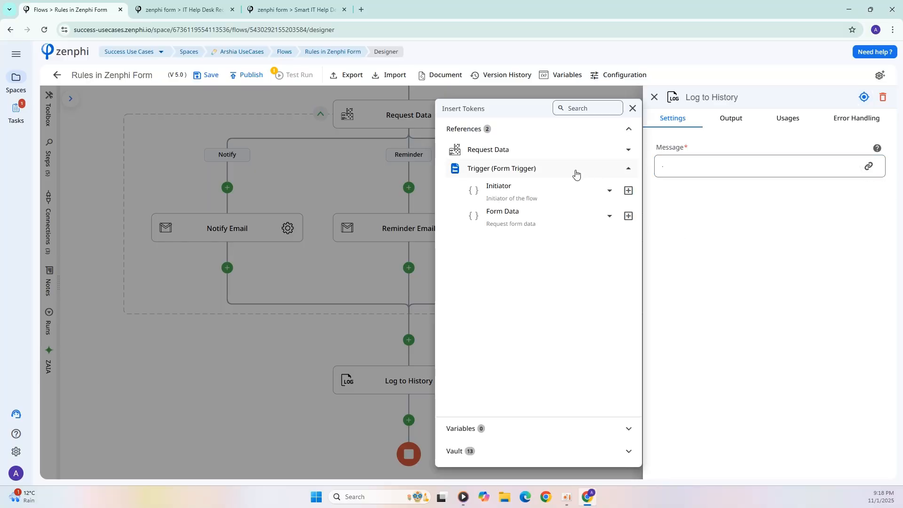
pyautogui.click(555, 219)
pyautogui.scroll(-2, 552, 333)
pyautogui.scroll(-1, 551, 333)
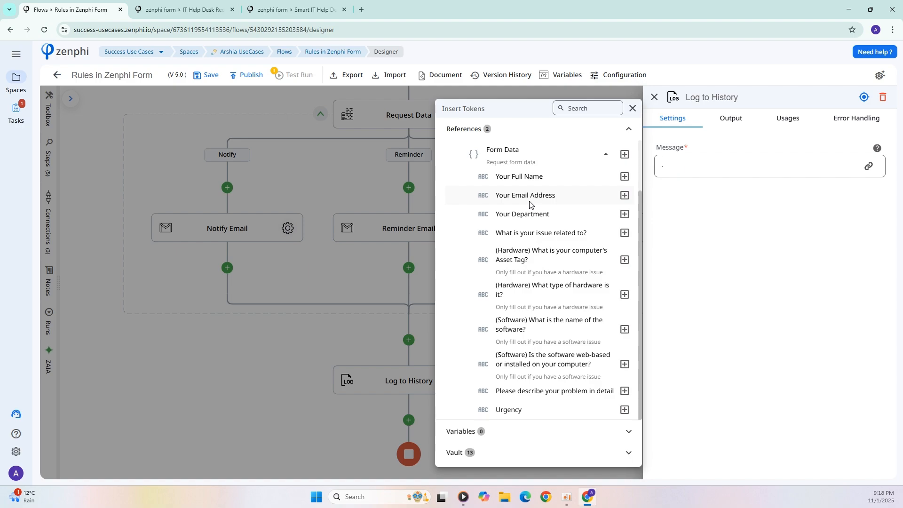
pyautogui.click(624, 364)
pyautogui.click(704, 183)
pyautogui.click(484, 269)
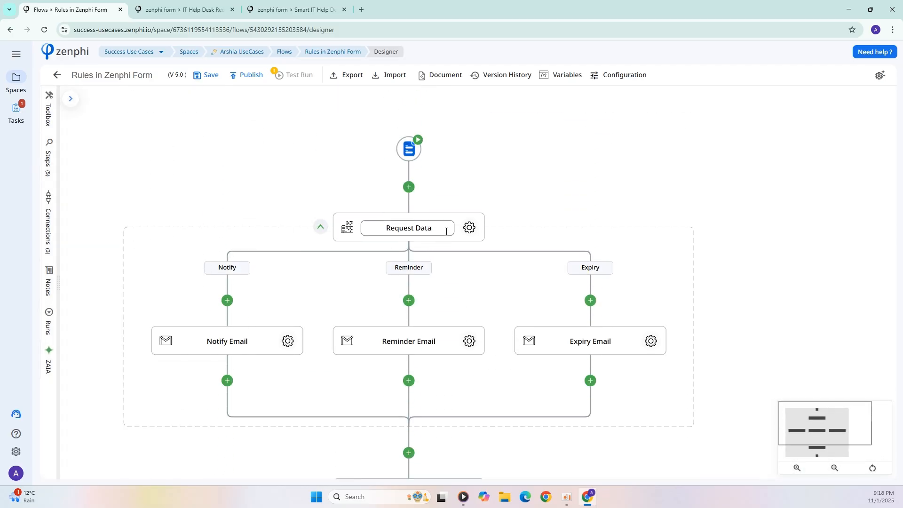
# Open the form builder of the Request Data step and look through the questions of the Smart IT Help Desk Form.
pyautogui.click(469, 227)
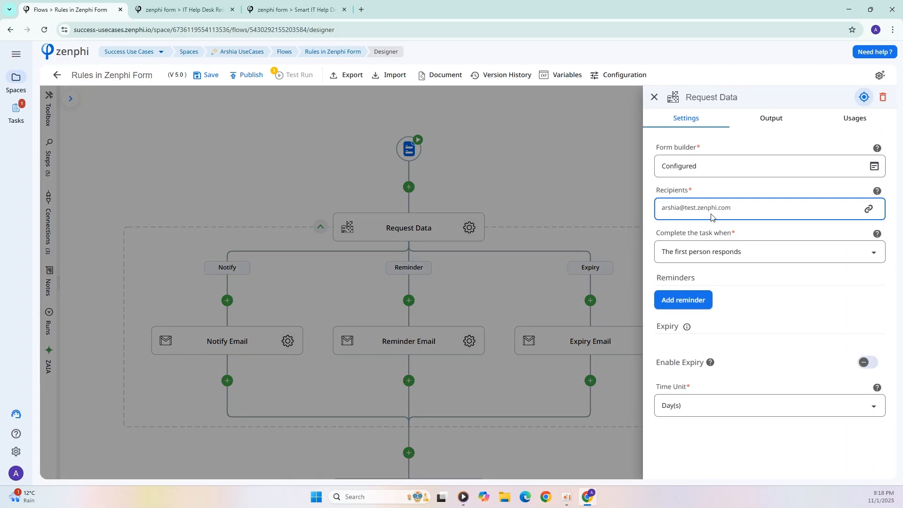
pyautogui.click(873, 166)
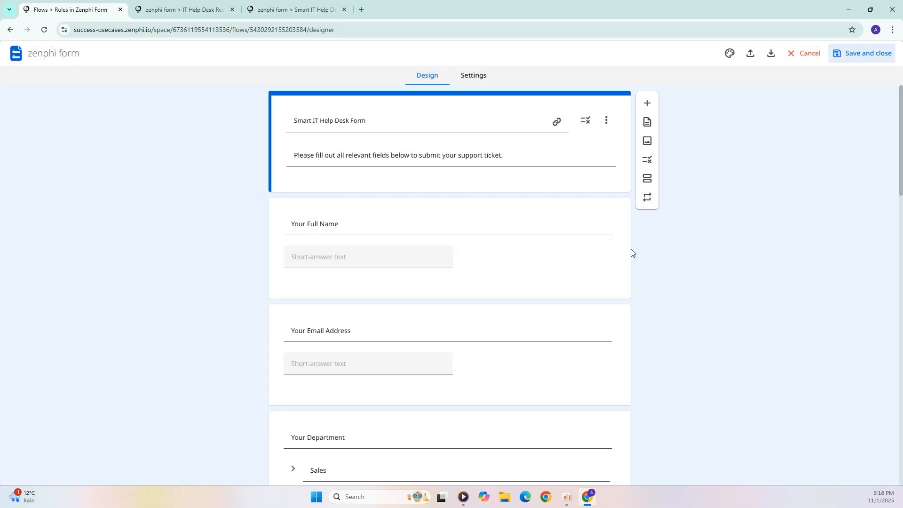
pyautogui.scroll(-10, 617, 261)
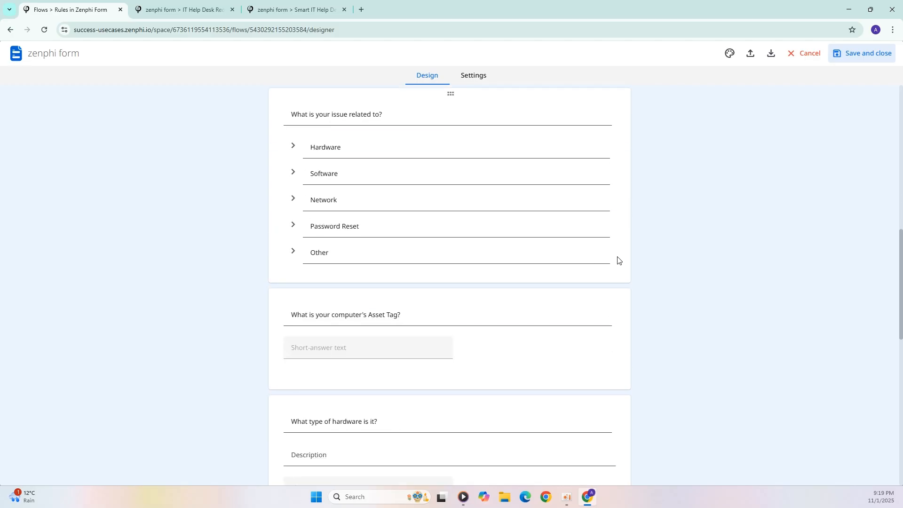
pyautogui.click(618, 261)
pyautogui.scroll(10, 618, 260)
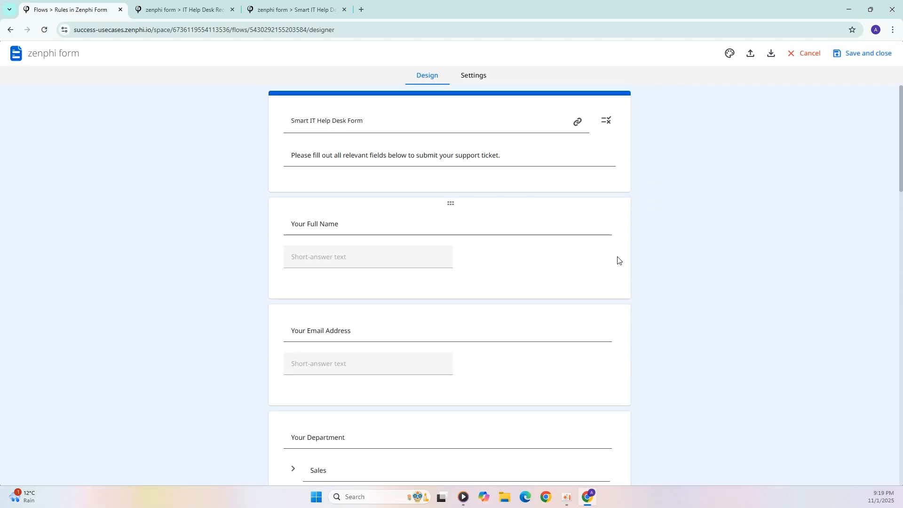
# Open the rules for section 1, review the Specific Need (Hardware) rule's condition, available field tokens and actions, and save the rule.
pyautogui.click(613, 171)
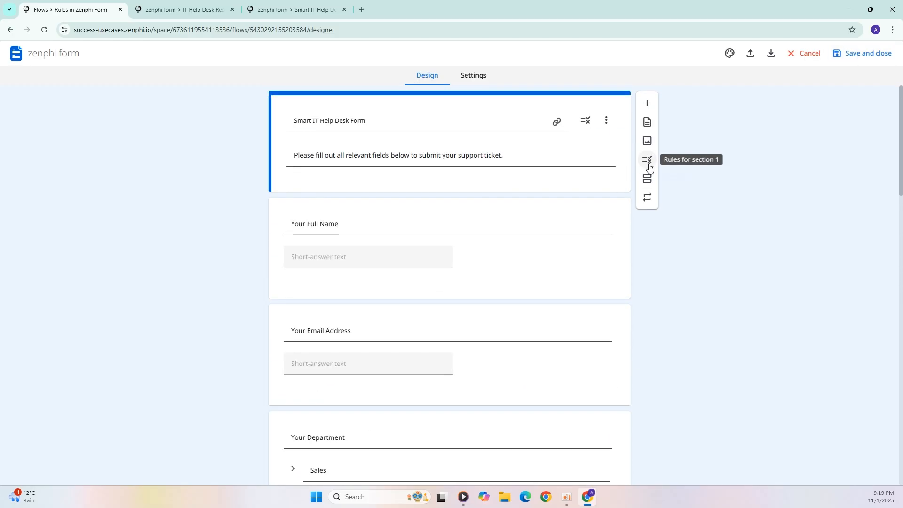
pyautogui.click(648, 160)
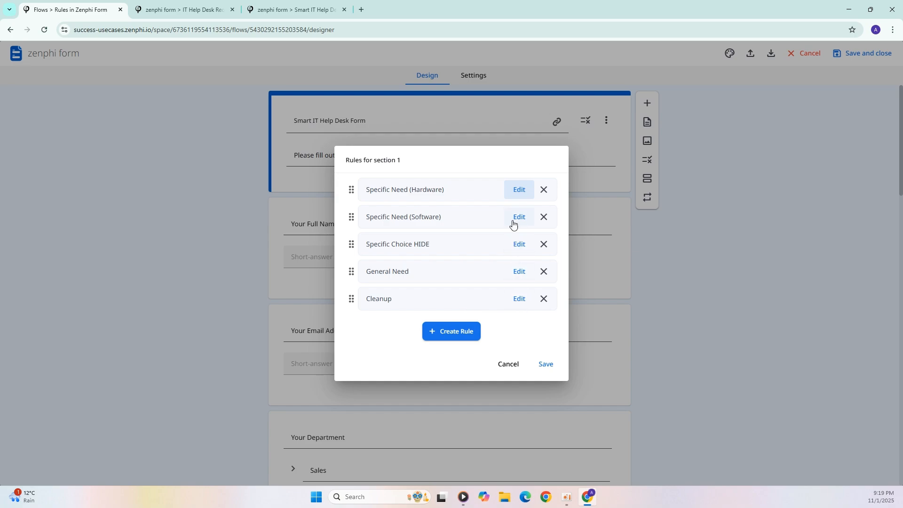
pyautogui.click(519, 189)
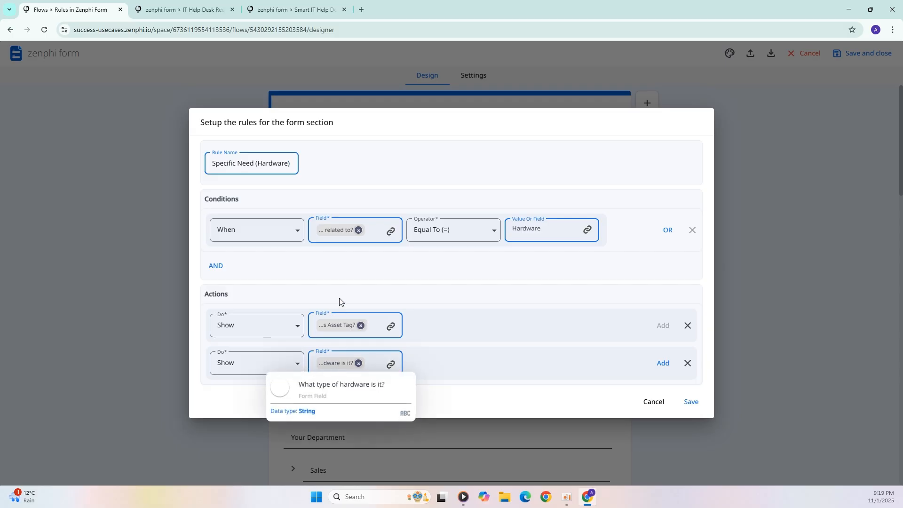
pyautogui.click(386, 234)
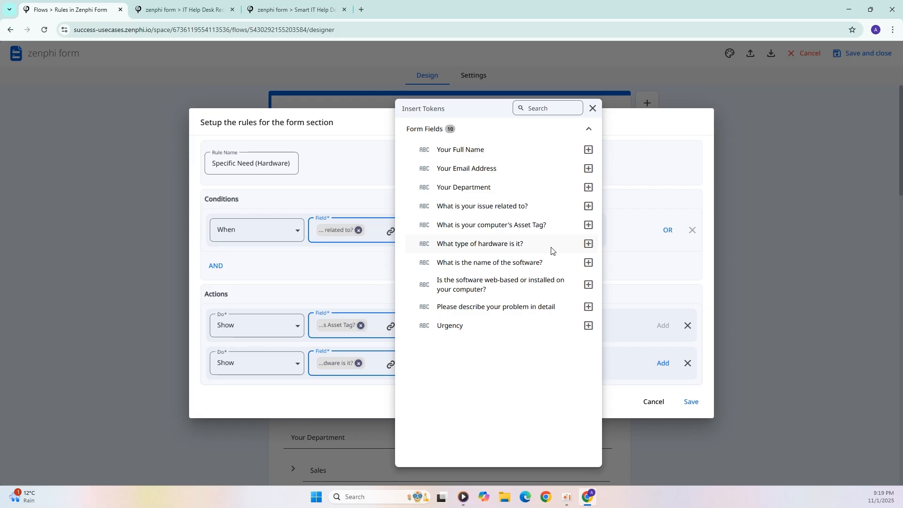
pyautogui.click(589, 207)
pyautogui.click(315, 310)
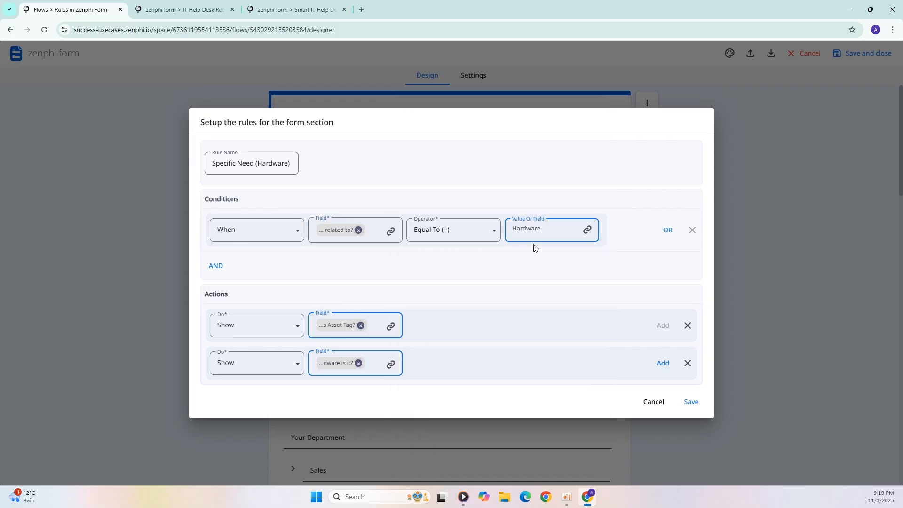
pyautogui.click(688, 401)
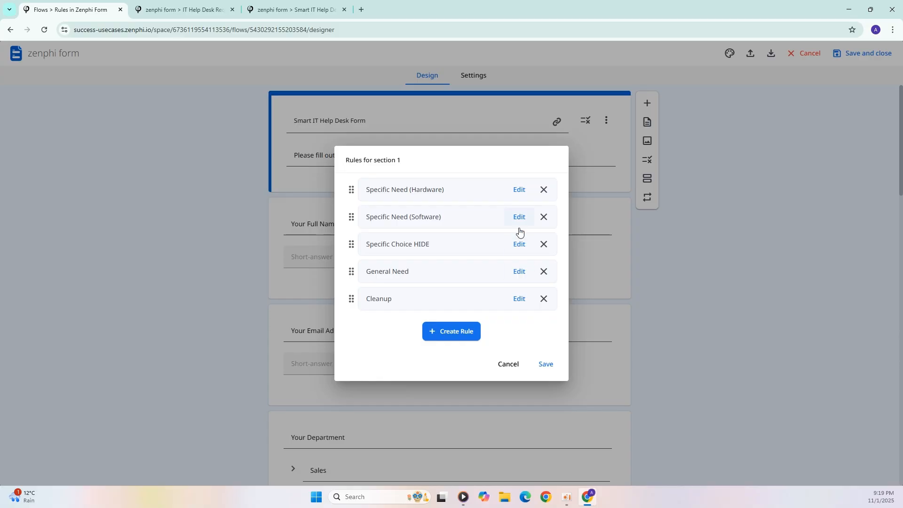
# Review the condition and Show actions of the Specific Need (Software) rule and save the rule.
pyautogui.click(519, 228)
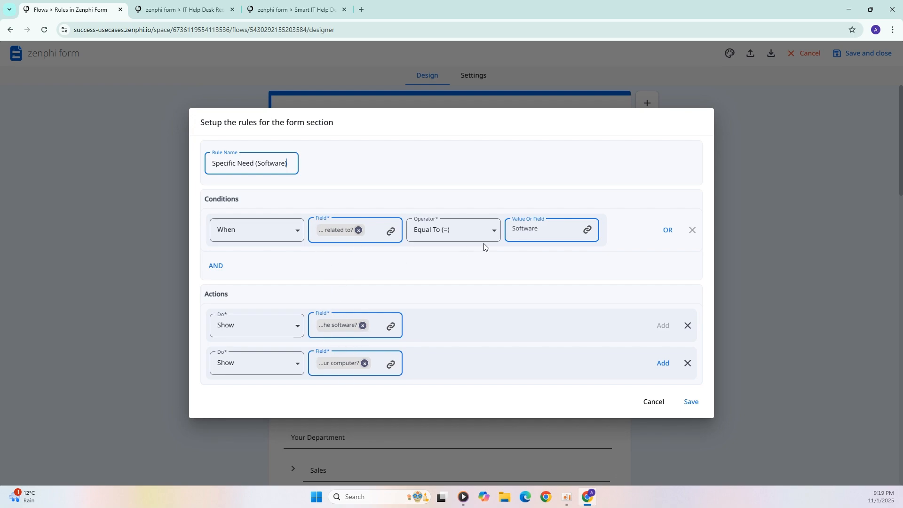
pyautogui.moveTo(539, 233); pyautogui.dragTo(512, 231)
pyautogui.click(525, 263)
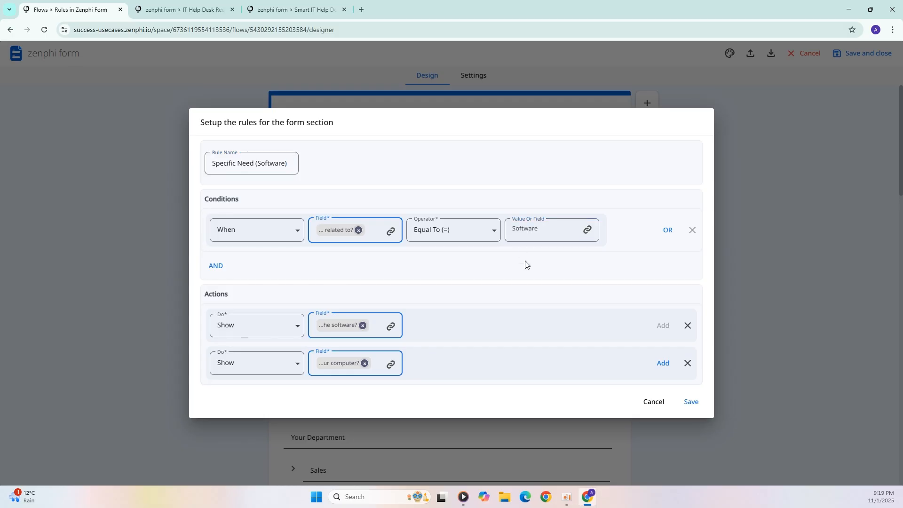
pyautogui.click(690, 401)
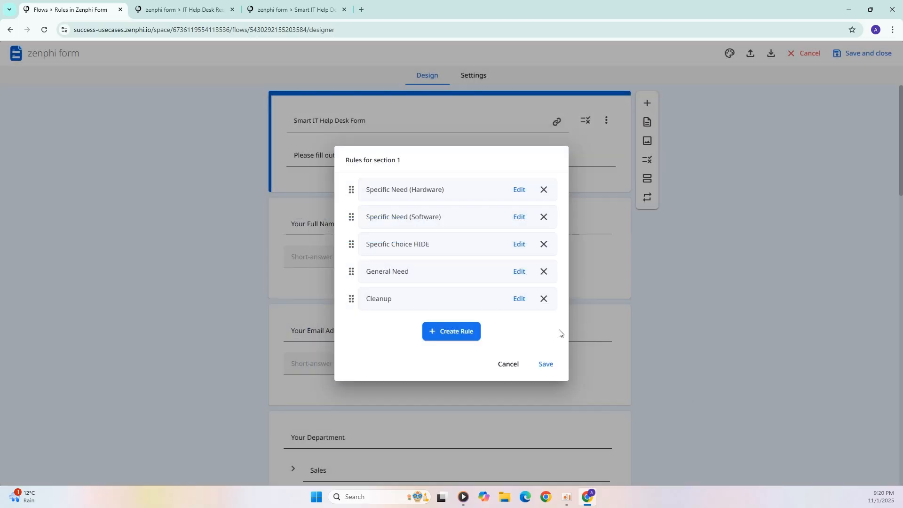
# Examine the Except When conditions and Show actions of the General Need rule and save the rule.
pyautogui.click(523, 281)
pyautogui.scroll(-1, 506, 307)
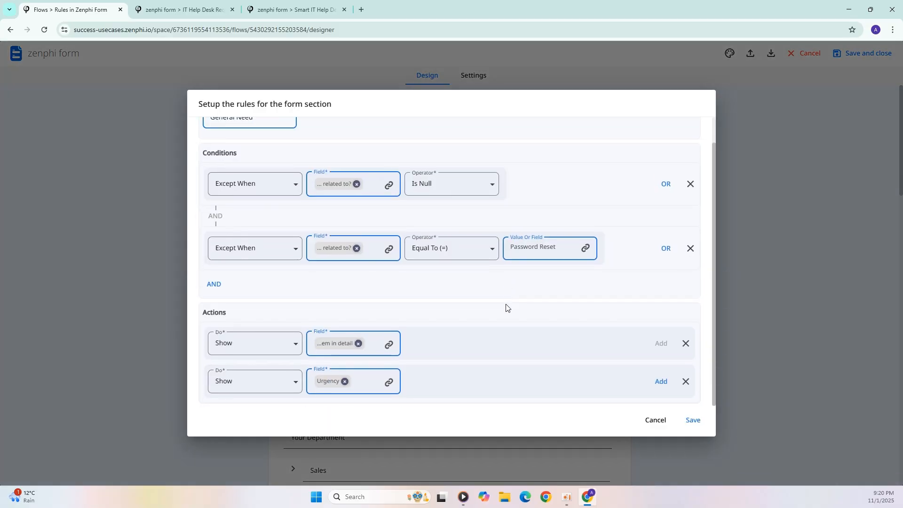
pyautogui.scroll(1, 506, 307)
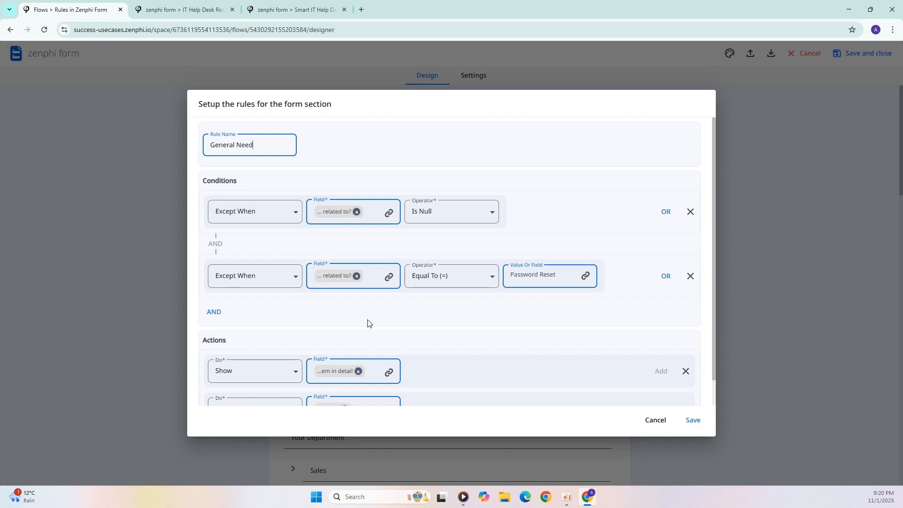
pyautogui.scroll(-1, 363, 334)
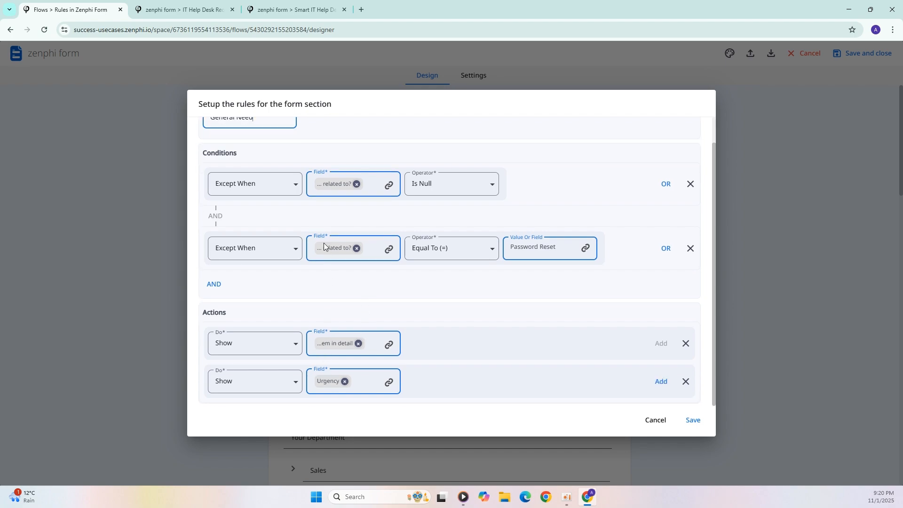
pyautogui.scroll(1, 323, 252)
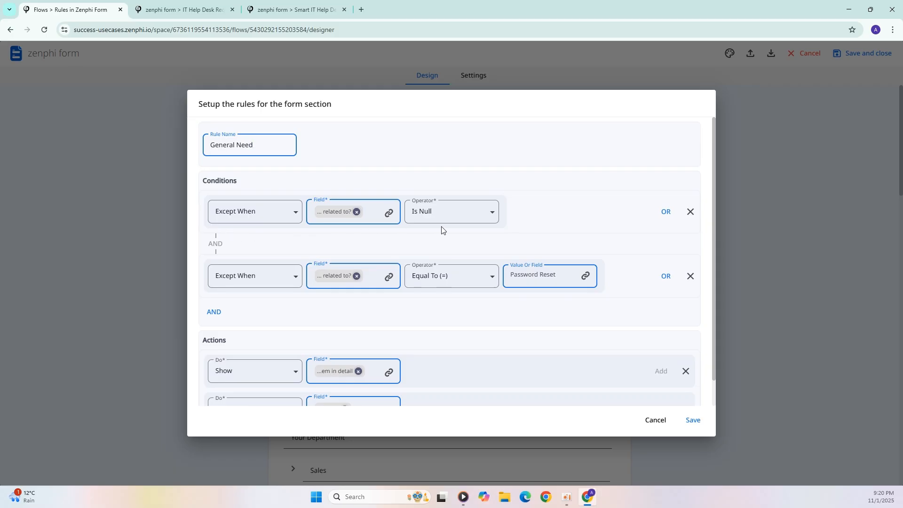
pyautogui.scroll(-1, 450, 321)
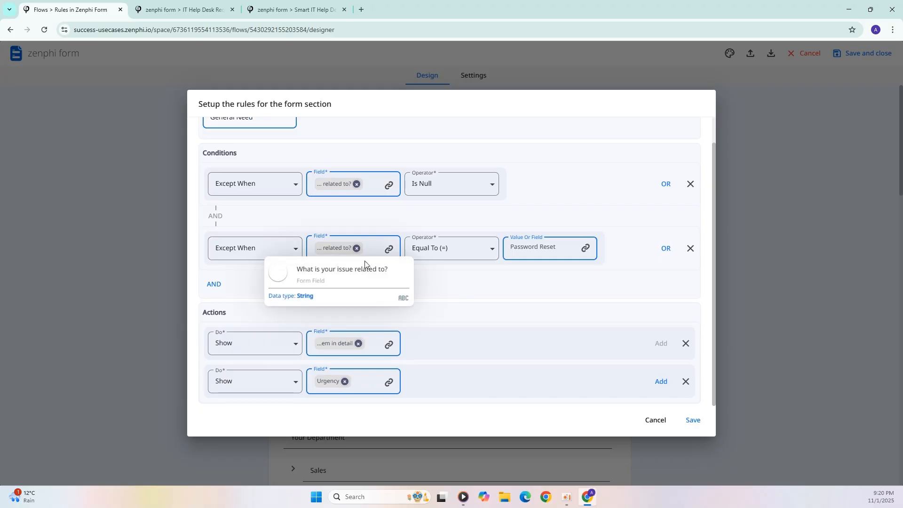
pyautogui.click(561, 242)
pyautogui.moveTo(561, 242); pyautogui.dragTo(507, 246)
pyautogui.click(509, 272)
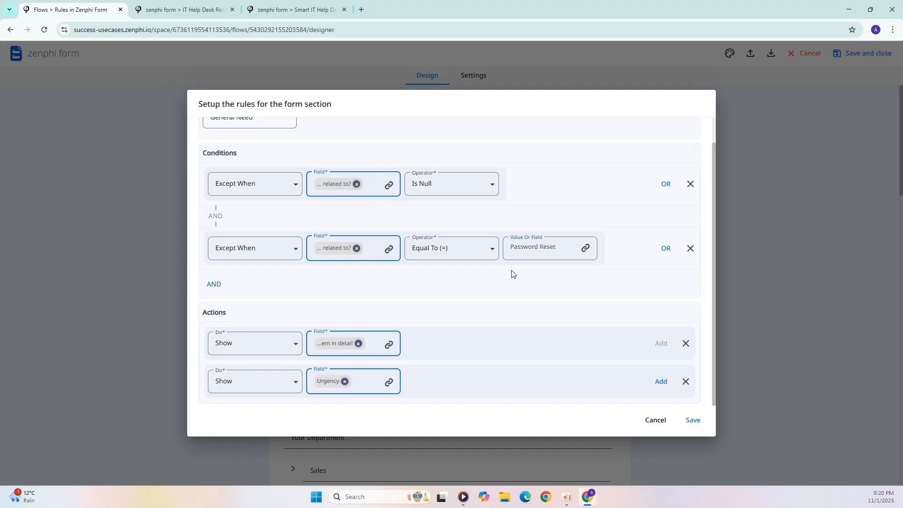
pyautogui.click(693, 421)
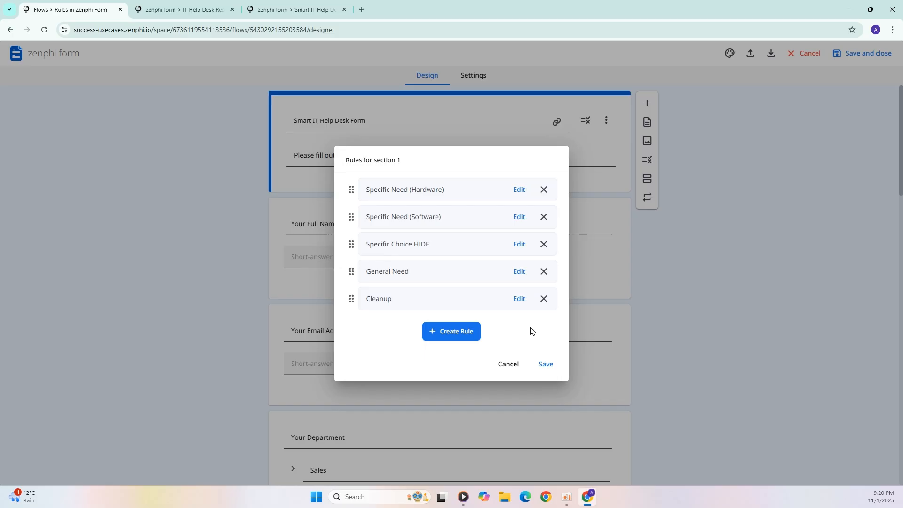
pyautogui.click(525, 276)
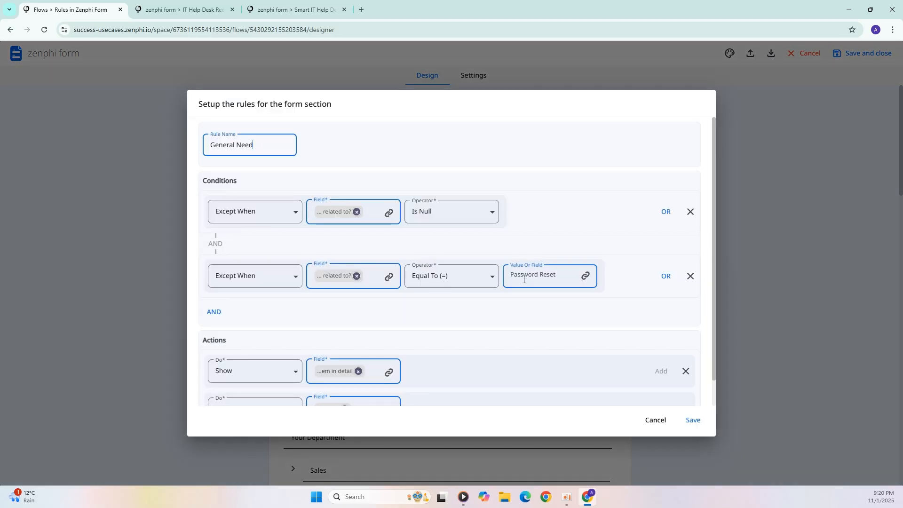
pyautogui.scroll(-1, 505, 301)
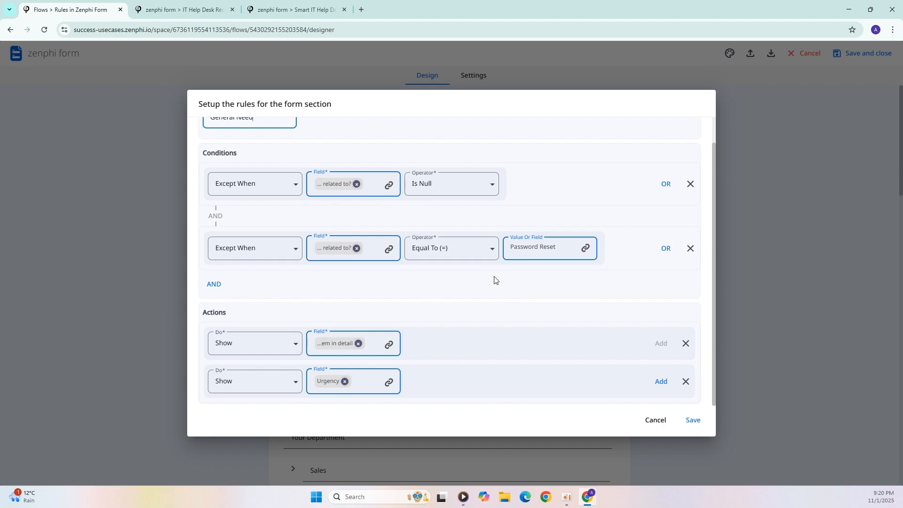
pyautogui.click(704, 421)
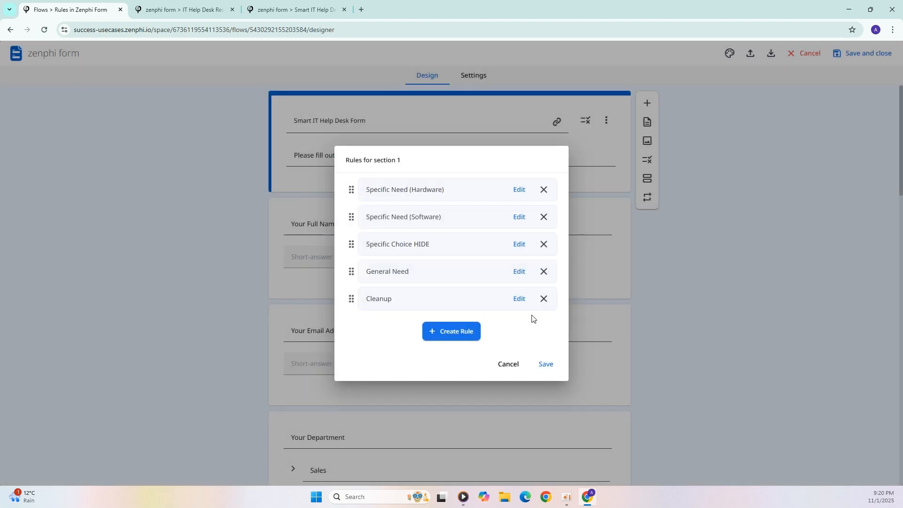
# Review the condition and Hide actions of the Cleanup rule, then save the rule and the rules for section 1.
pyautogui.click(521, 300)
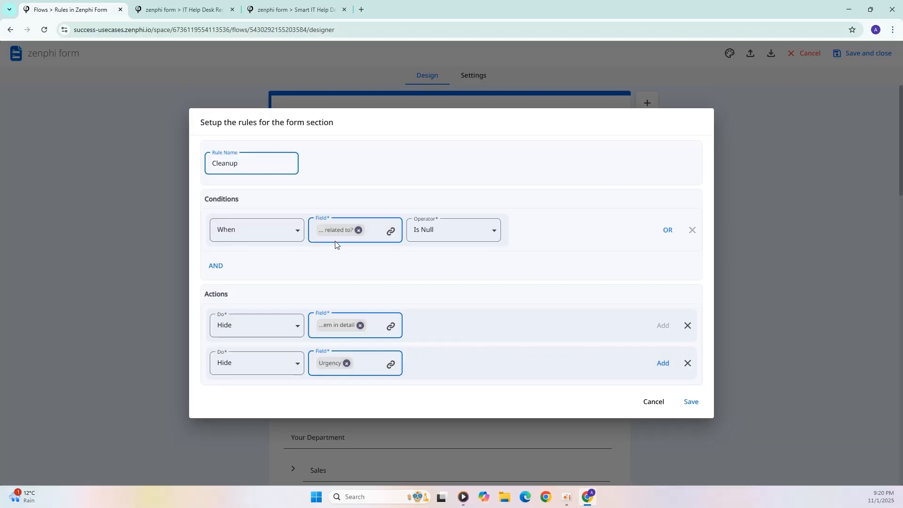
pyautogui.moveTo(333, 233)
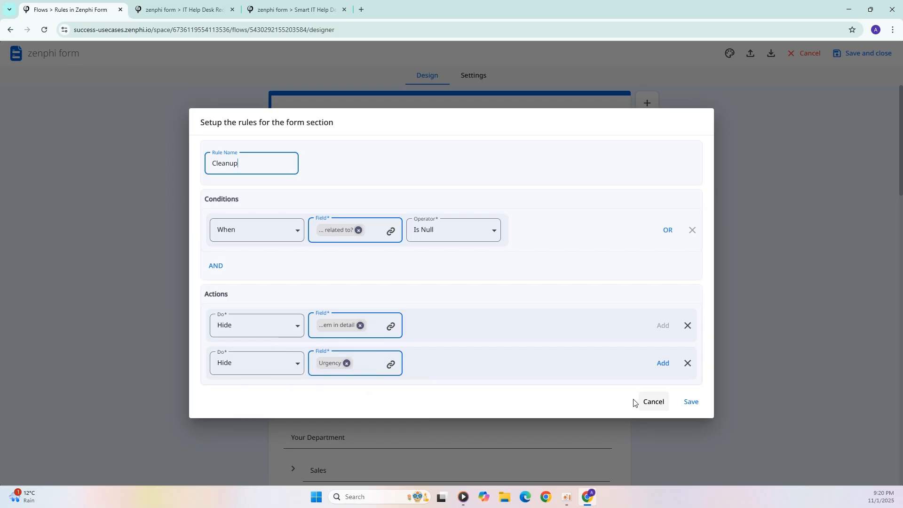
pyautogui.click(692, 402)
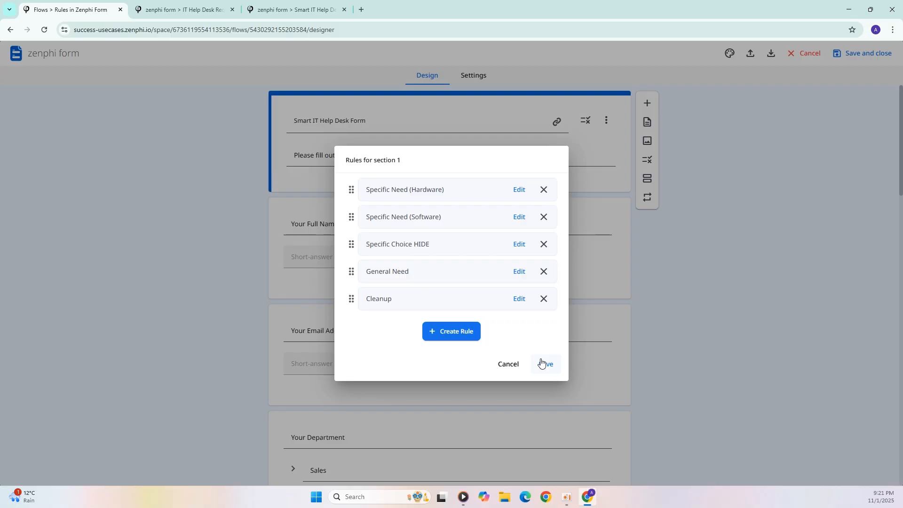
pyautogui.click(541, 362)
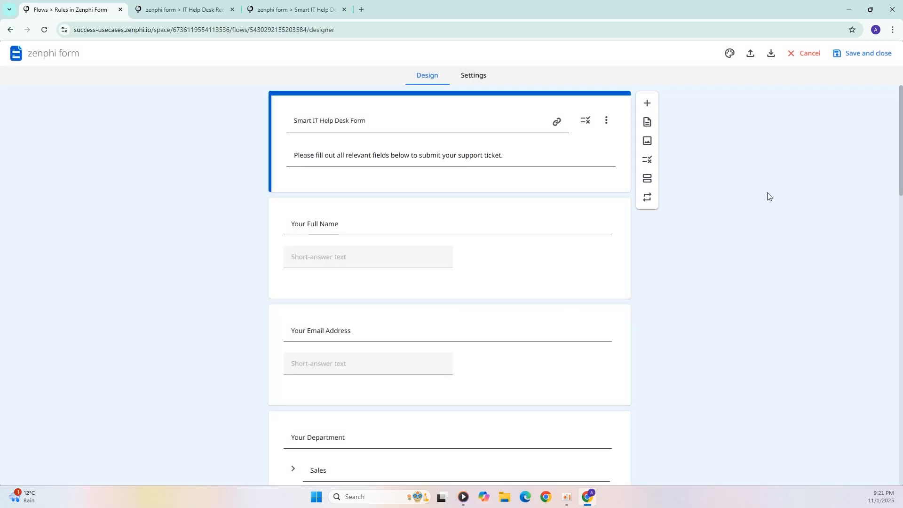
# Save and close the form builder and close the Request Data settings, returning to the flow designer.
pyautogui.scroll(-3, 768, 195)
pyautogui.scroll(-10, 767, 196)
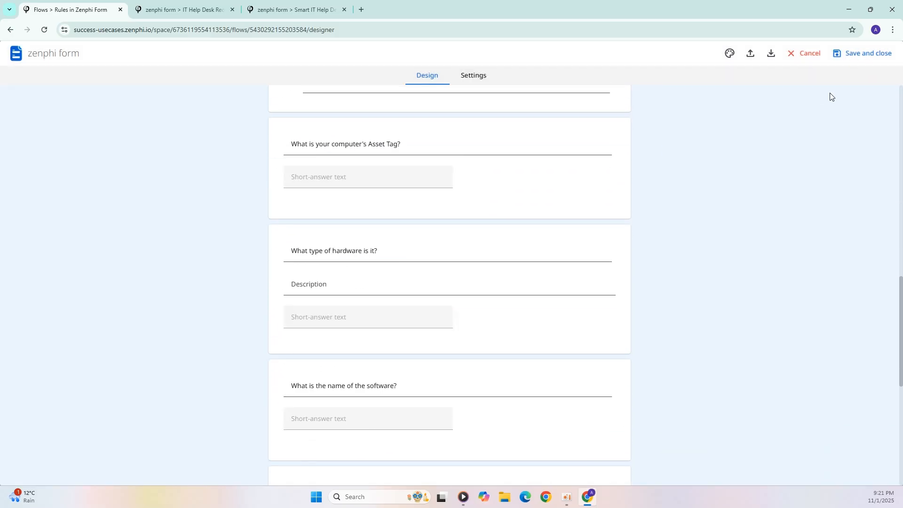
pyautogui.click(850, 63)
pyautogui.click(599, 165)
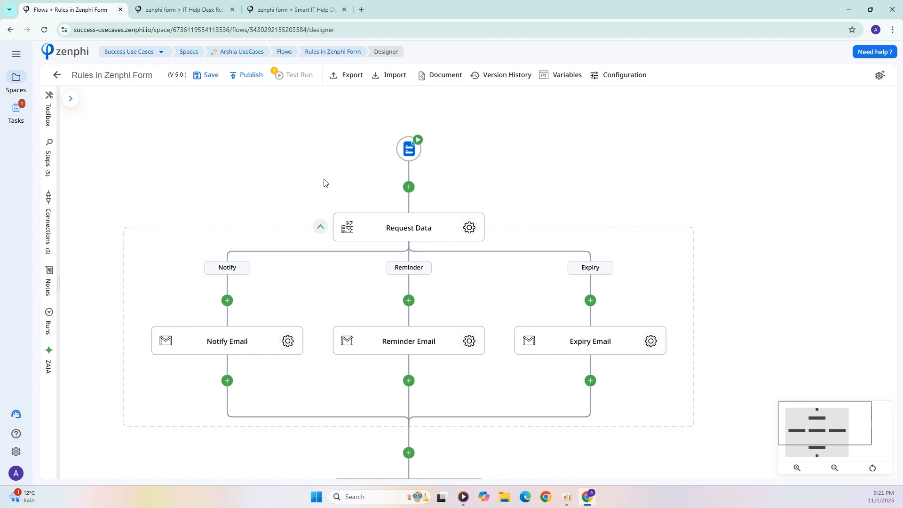
# Open the live Smart IT Help Desk Form, set the issue type to Hardware, and review the questions shown for it.
pyautogui.click(289, 10)
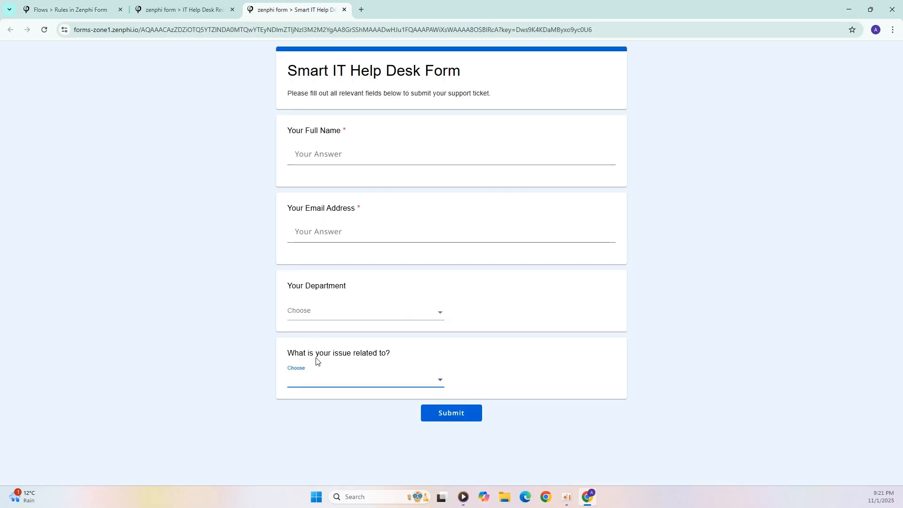
pyautogui.click(343, 314)
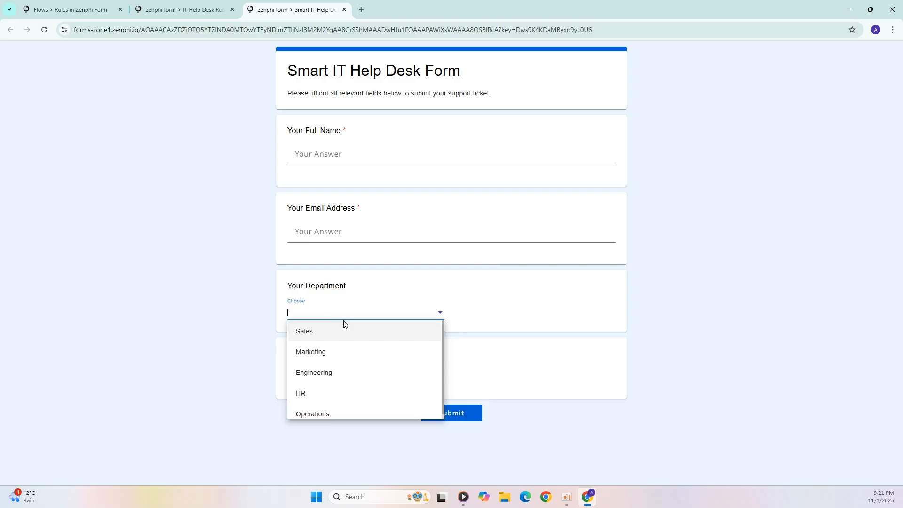
pyautogui.click(233, 339)
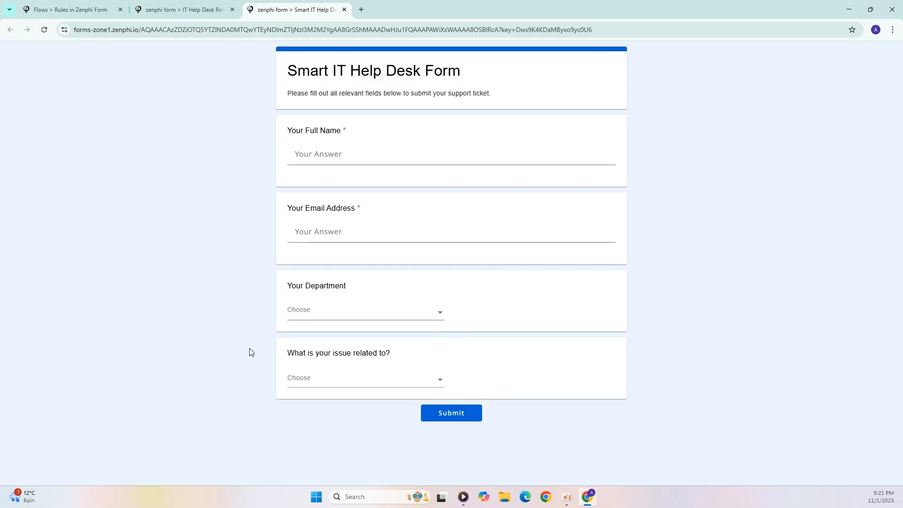
pyautogui.click(321, 382)
pyautogui.click(327, 281)
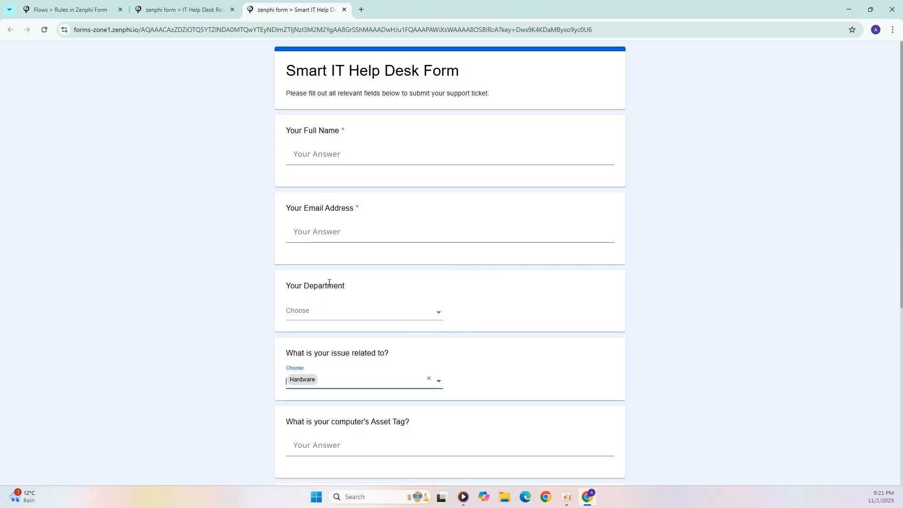
pyautogui.scroll(-3, 459, 341)
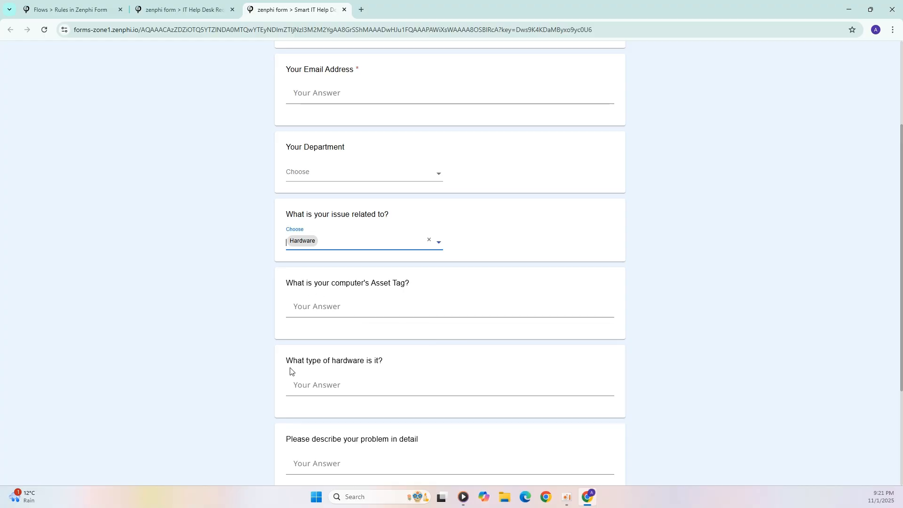
# Change the issue type to Software and review the software-specific and general questions shown for it.
pyautogui.click(359, 243)
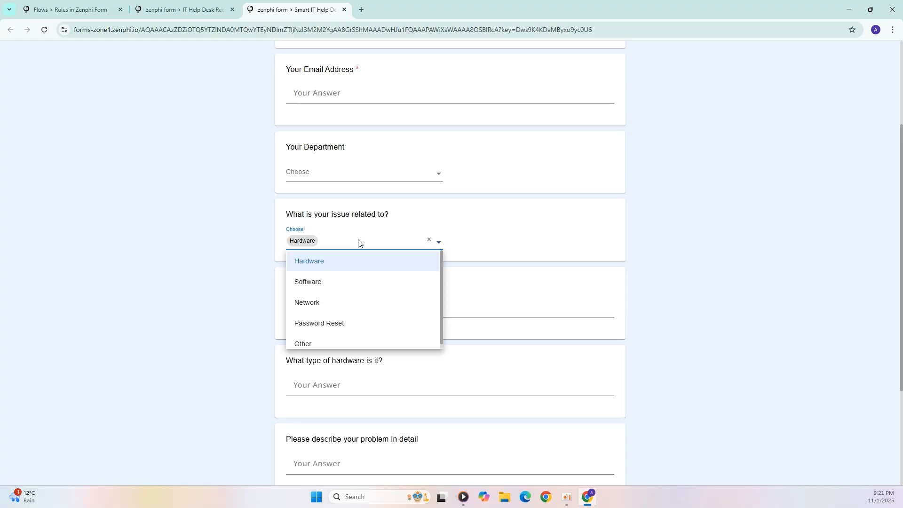
pyautogui.click(352, 281)
pyautogui.scroll(-2, 517, 360)
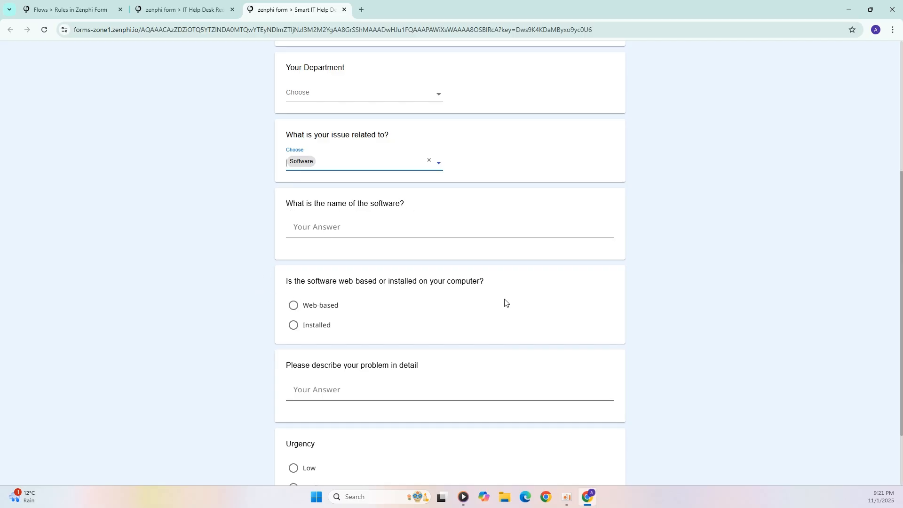
pyautogui.scroll(-1, 505, 303)
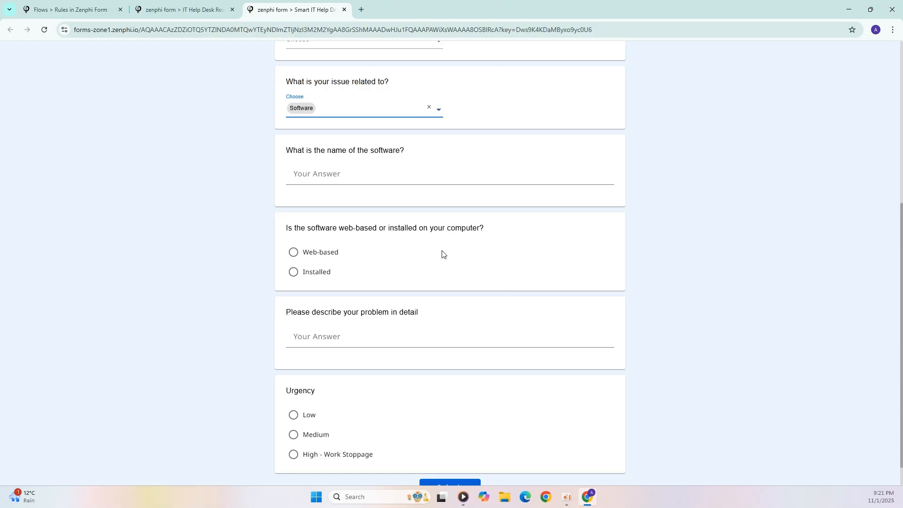
# Test the issue type with Password Reset and with Other, checking which questions the form shows for each.
pyautogui.click(348, 109)
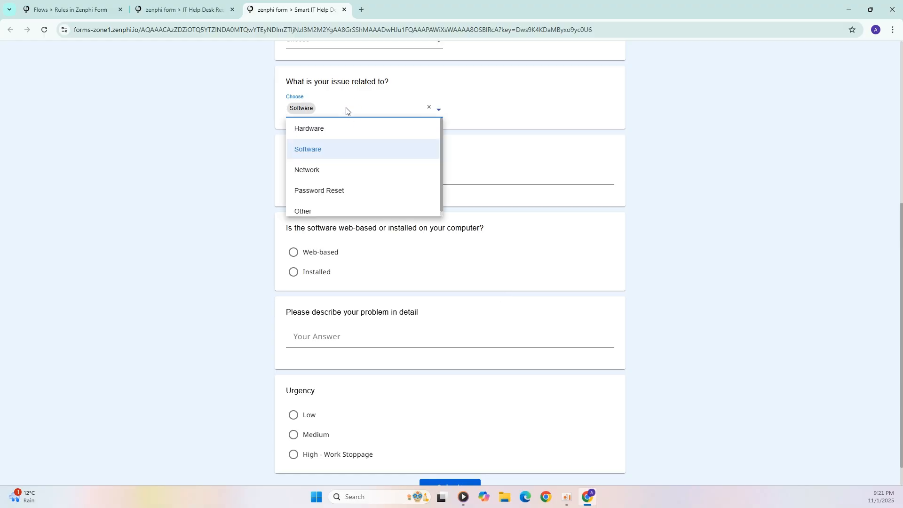
pyautogui.click(359, 190)
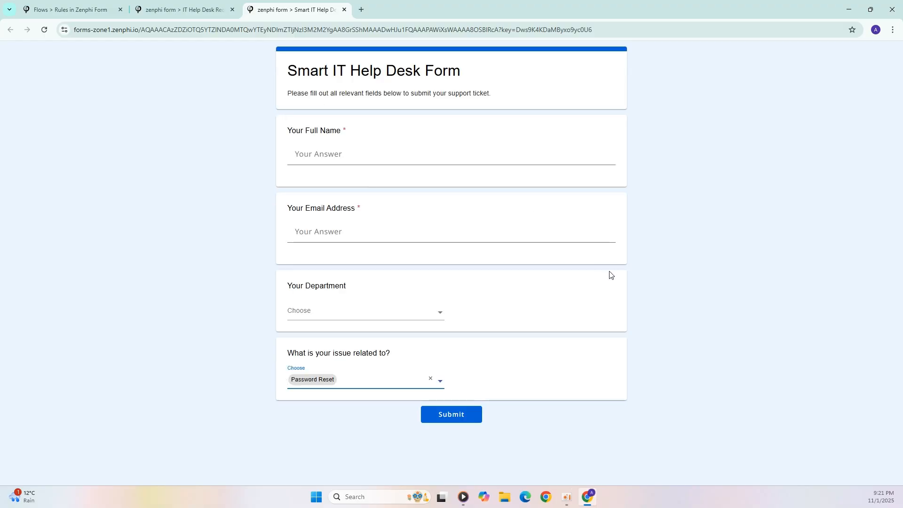
pyautogui.click(386, 377)
pyautogui.scroll(-1, 384, 342)
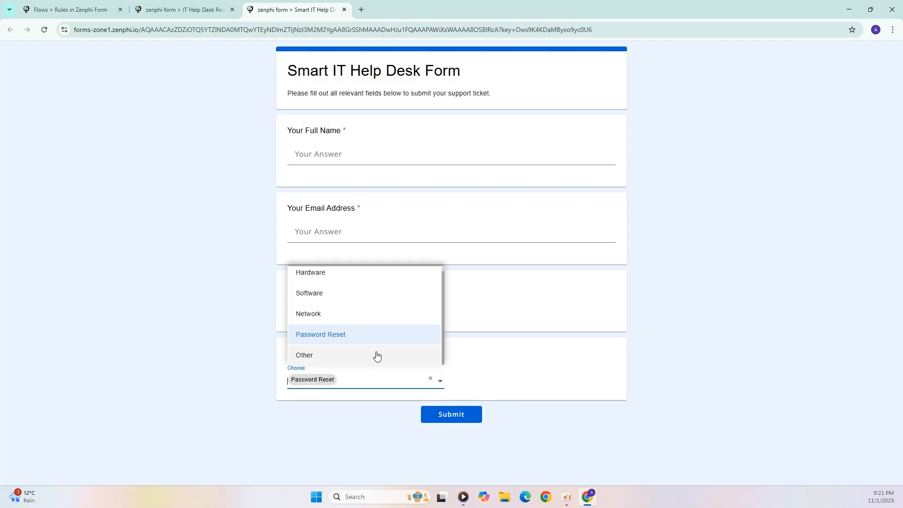
pyautogui.click(376, 355)
pyautogui.scroll(-3, 375, 353)
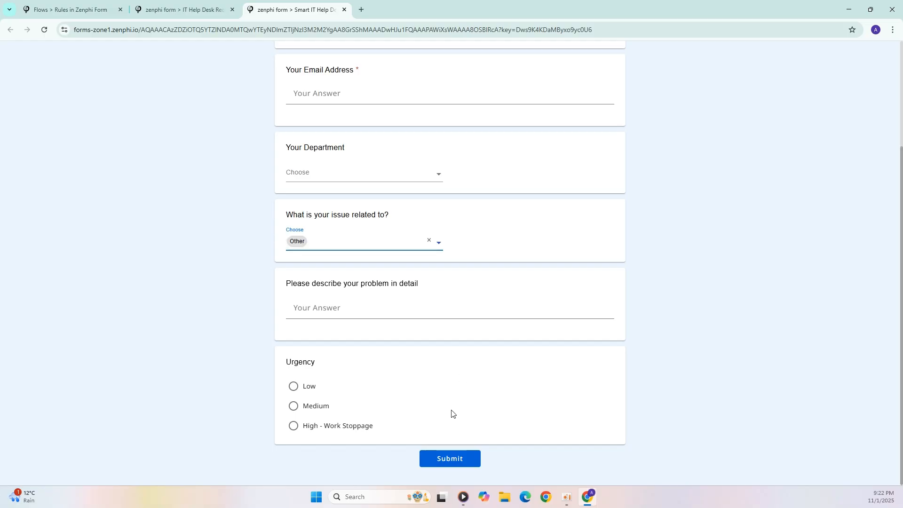
# Fill in the required full name and e-mail address and submit the help desk form.
pyautogui.click(452, 458)
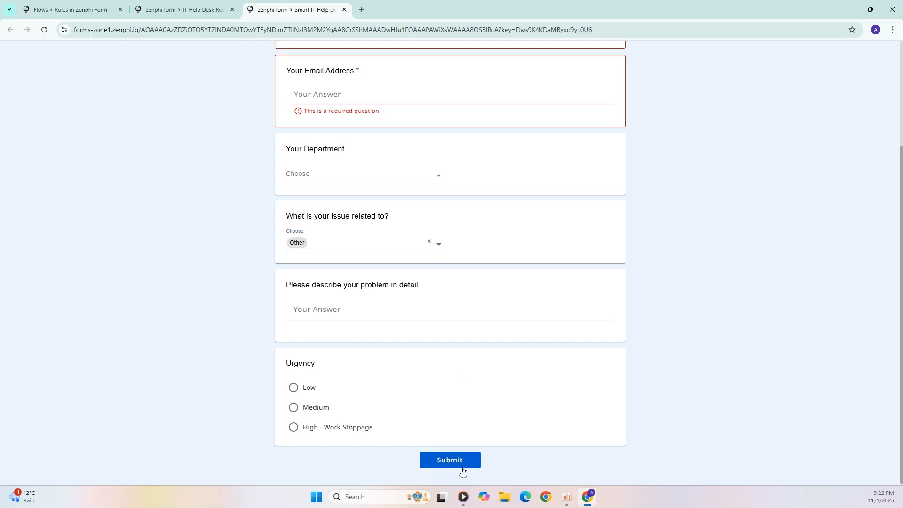
pyautogui.scroll(3, 462, 470)
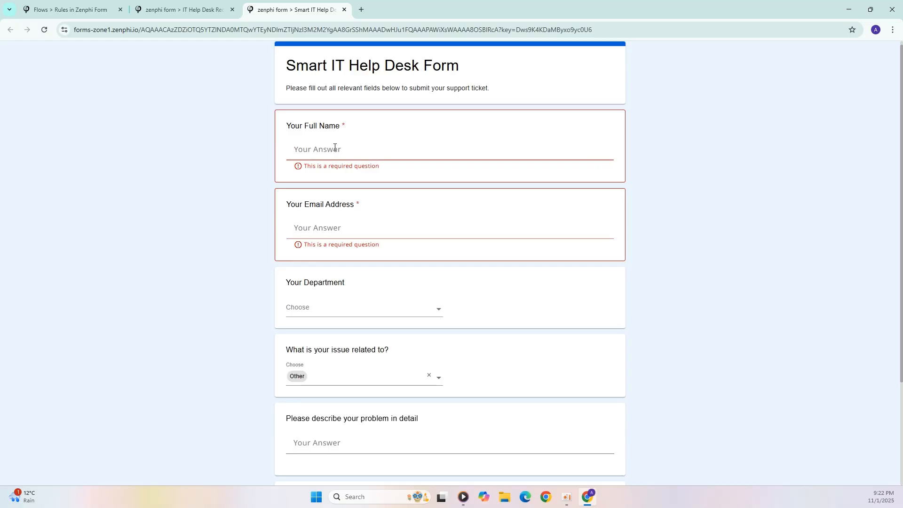
pyautogui.write('test')
pyautogui.click(322, 227)
pyautogui.write('test')
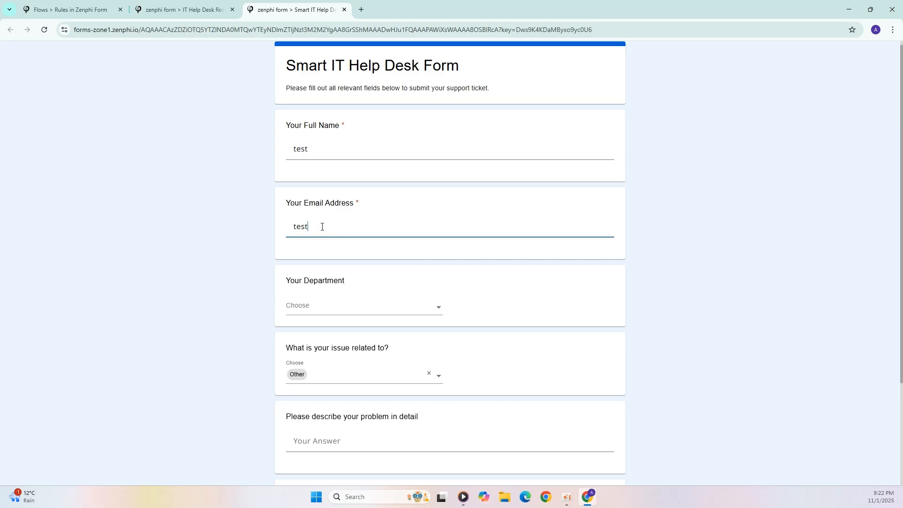
pyautogui.write('@company.com')
pyautogui.scroll(-3, 322, 226)
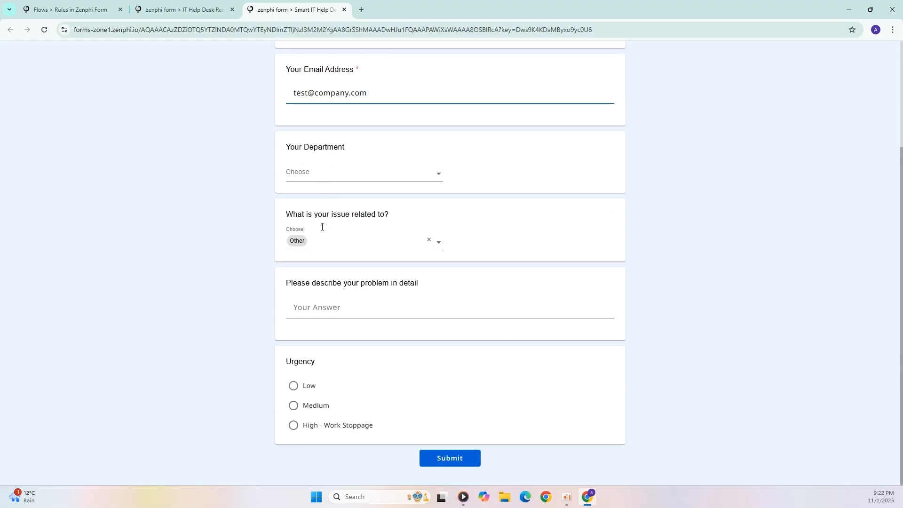
pyautogui.click(468, 461)
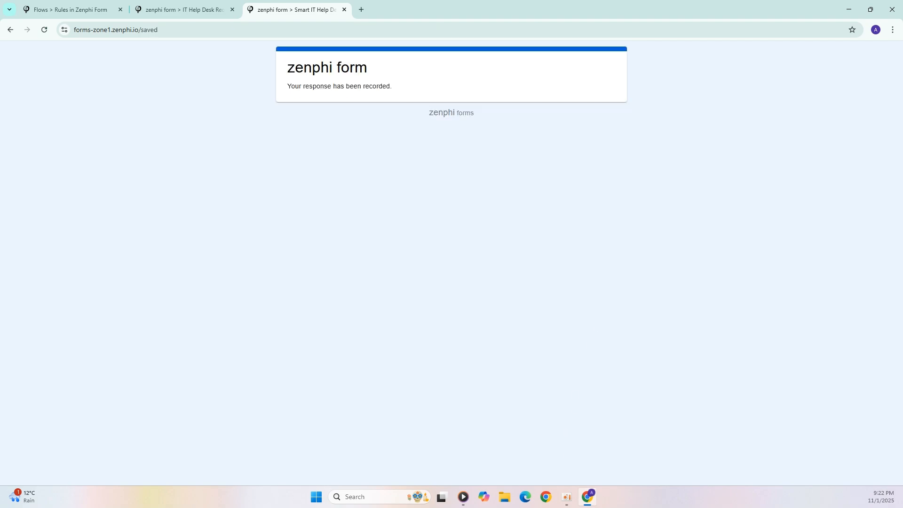
pyautogui.click(567, 497)
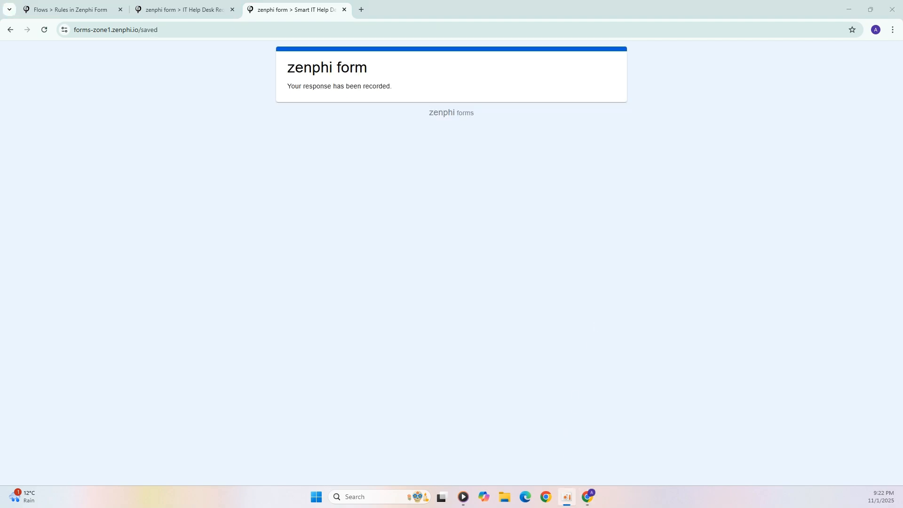